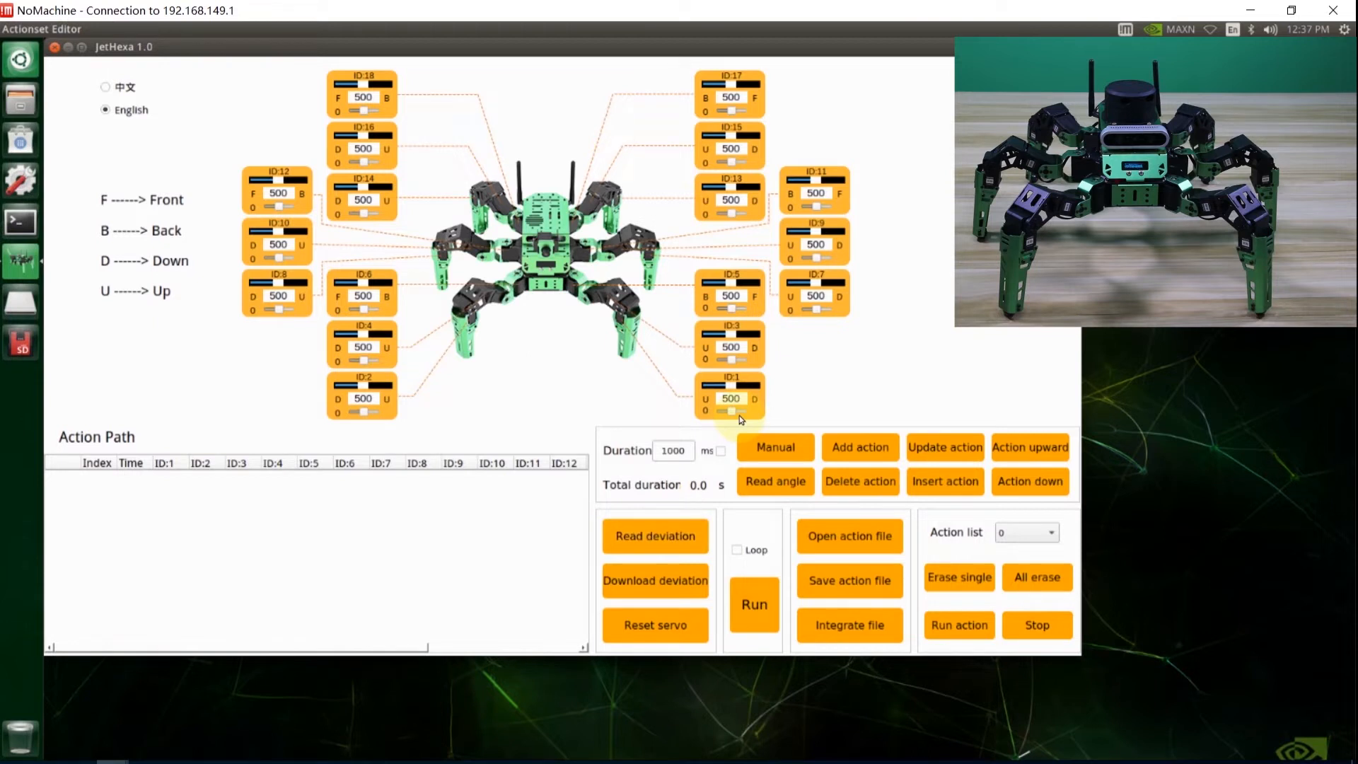
Step: Reset all servos and raise the position of servo ID:1 to 520
left_click(647, 624)
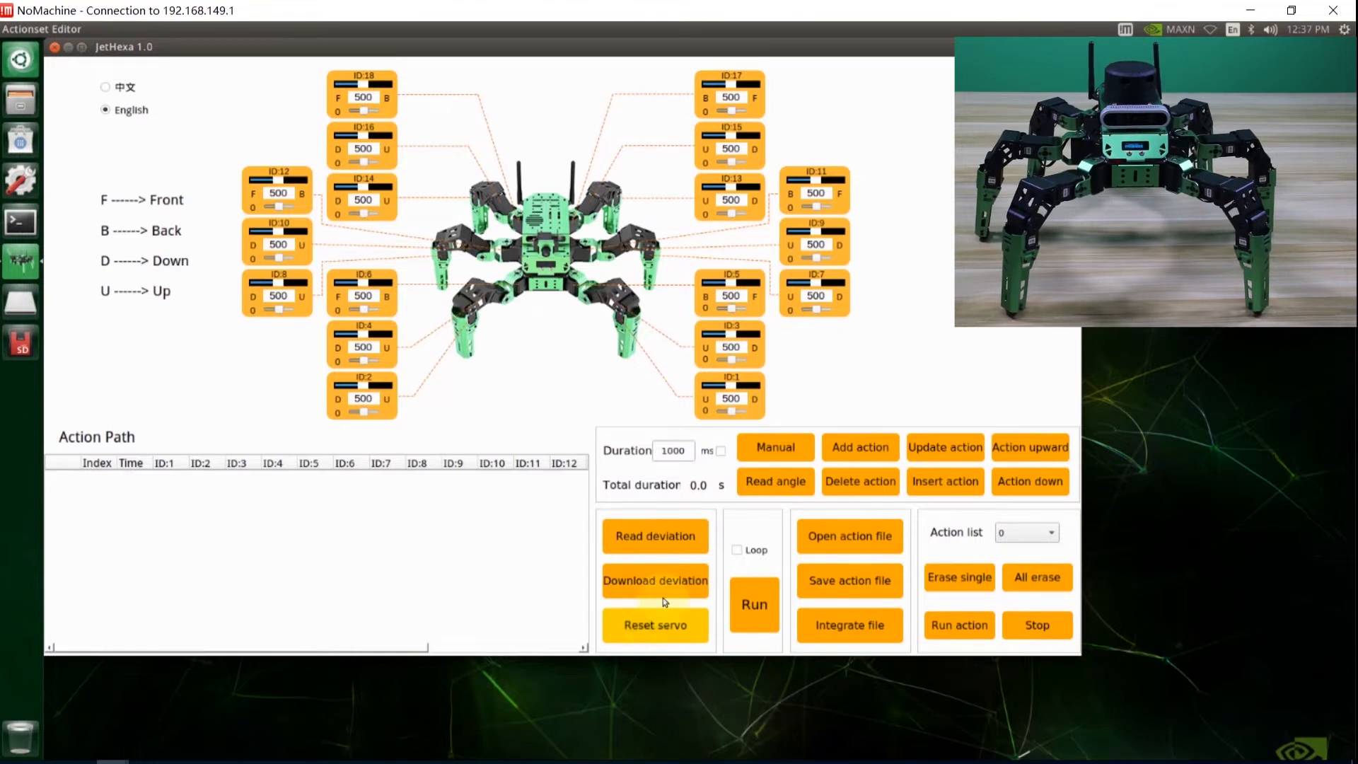
left_click_drag(748, 387, 746, 390)
left_click(745, 388)
left_click(746, 389)
left_click(746, 388)
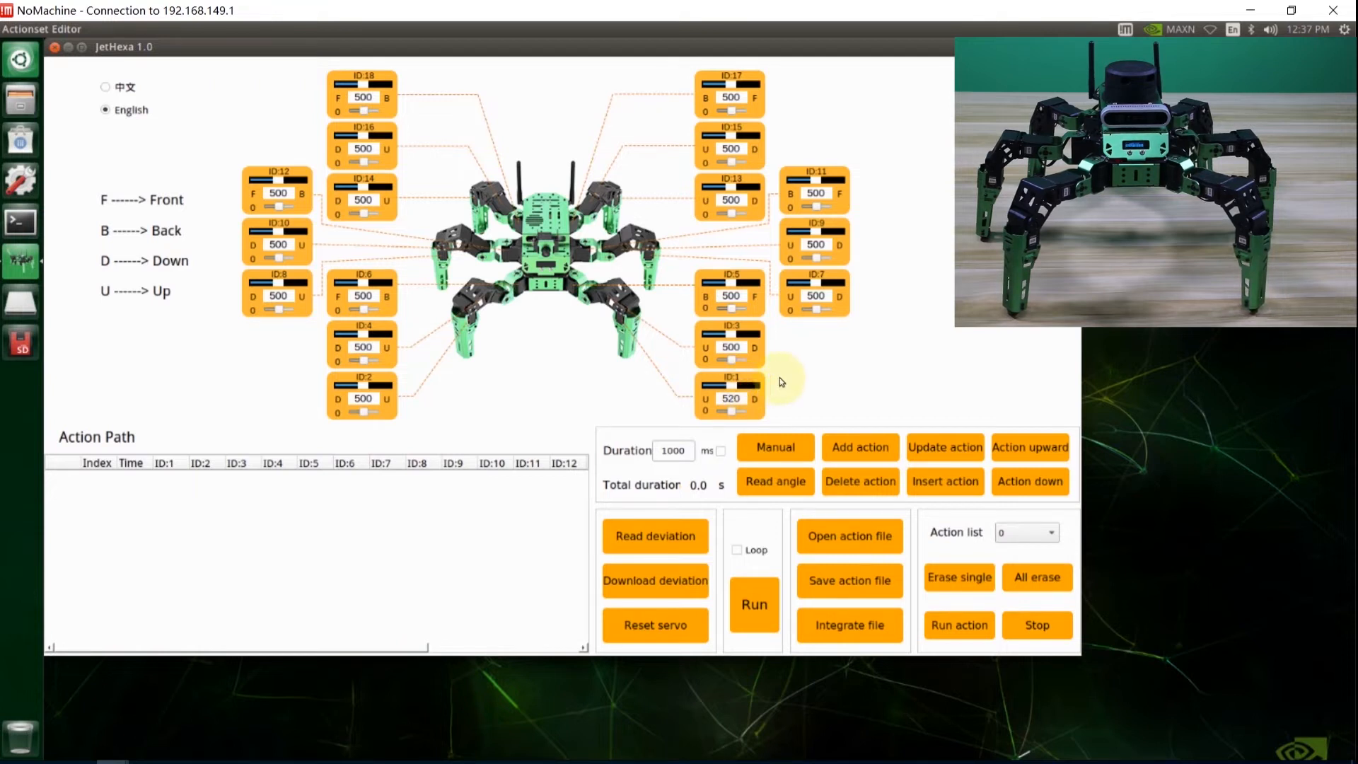
Step: Lower the position of servo ID:1 to 404 with coarse and then fine decrements
key("Page_Down")
key("Page_Down")
key("Page_Down")
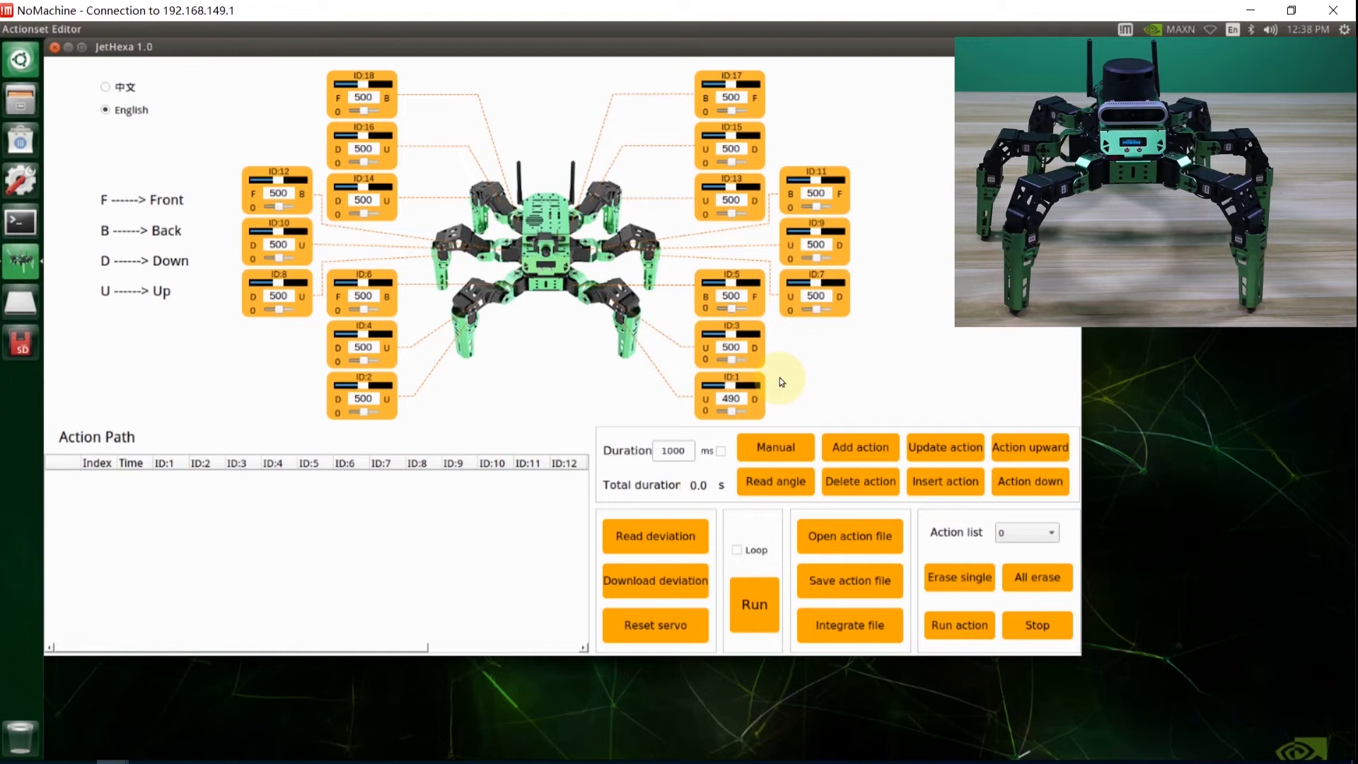
key("Page_Down")
key("Down")
key("Down")
key("Down")
key("Down")
key("Down")
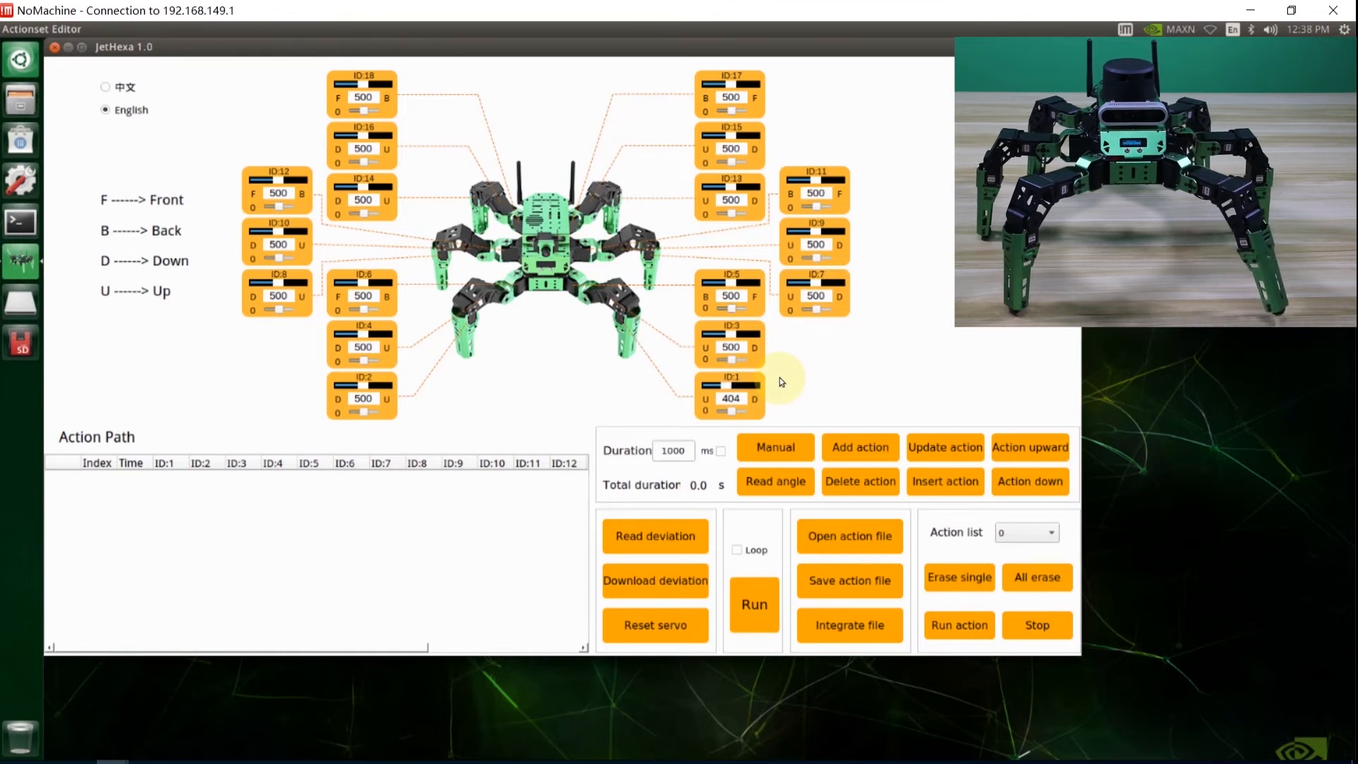
Step: Raise the position of servo ID:1 to 418 in single-unit increments
key("Up")
key("Up")
key("Up")
key("Up")
key("Up")
key("Up")
key("Up")
key("Up")
key("Up")
key("Up")
key("Up")
key("Up")
key("Up")
key("Up")
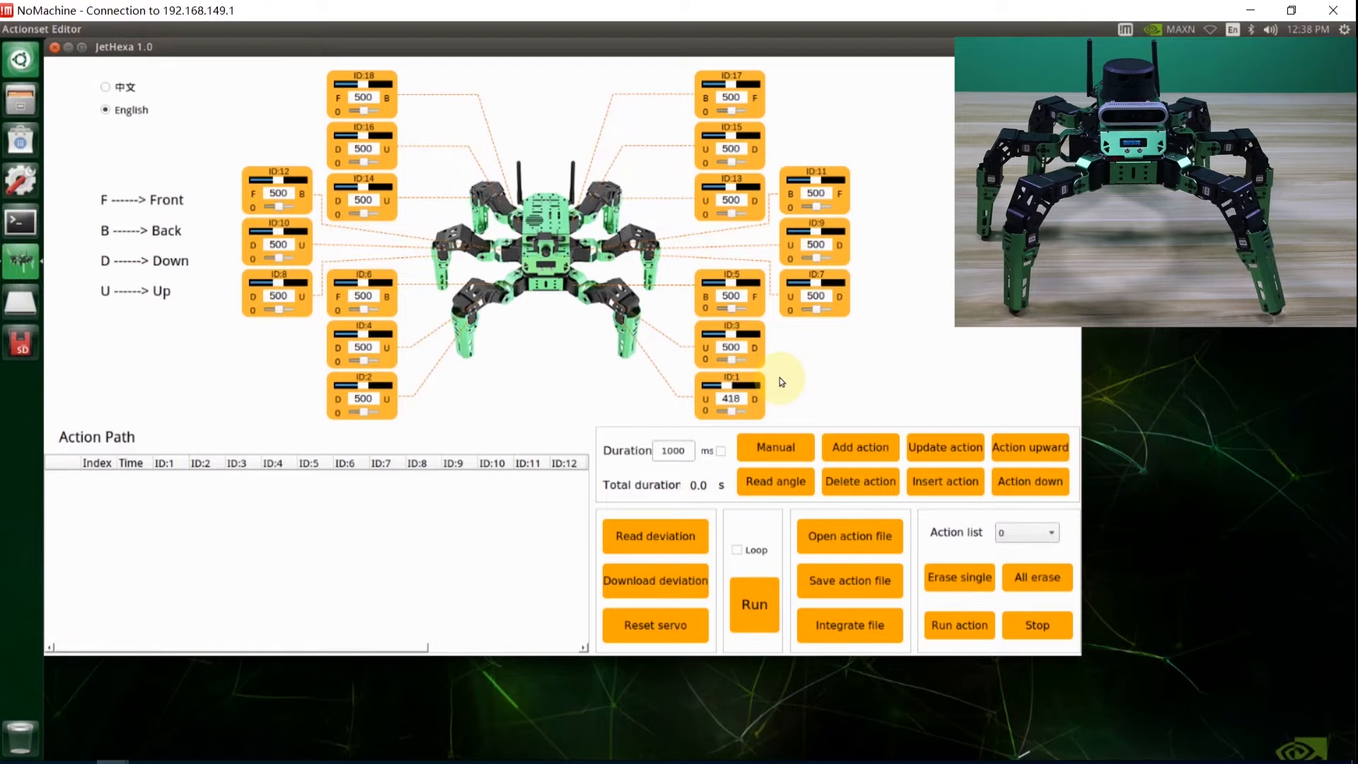
Step: Set the position of servo ID:1 to 400 and add the pose to the action path
double_click(731, 399)
type("400")
left_click(869, 447)
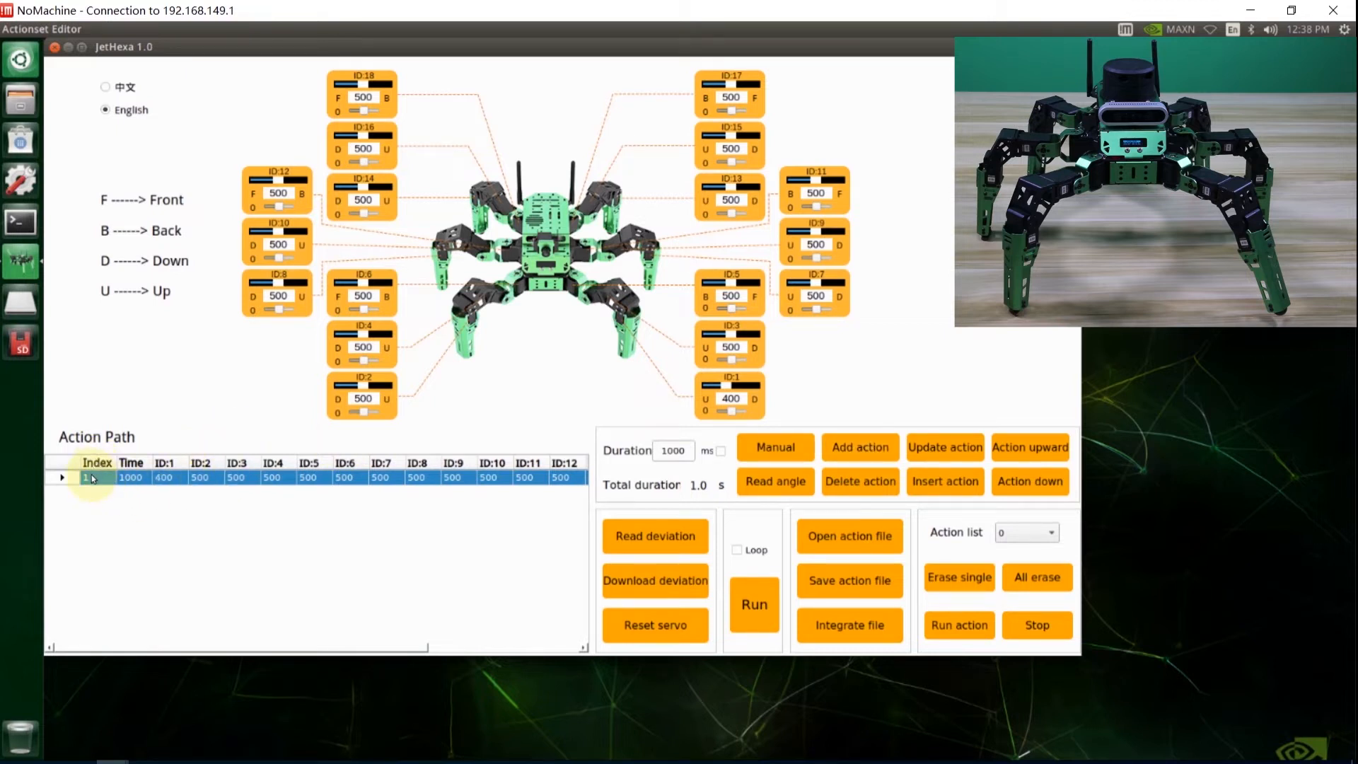
Step: Update the first action's duration to 500 ms and add a second action with the same pose and duration
left_click(130, 482)
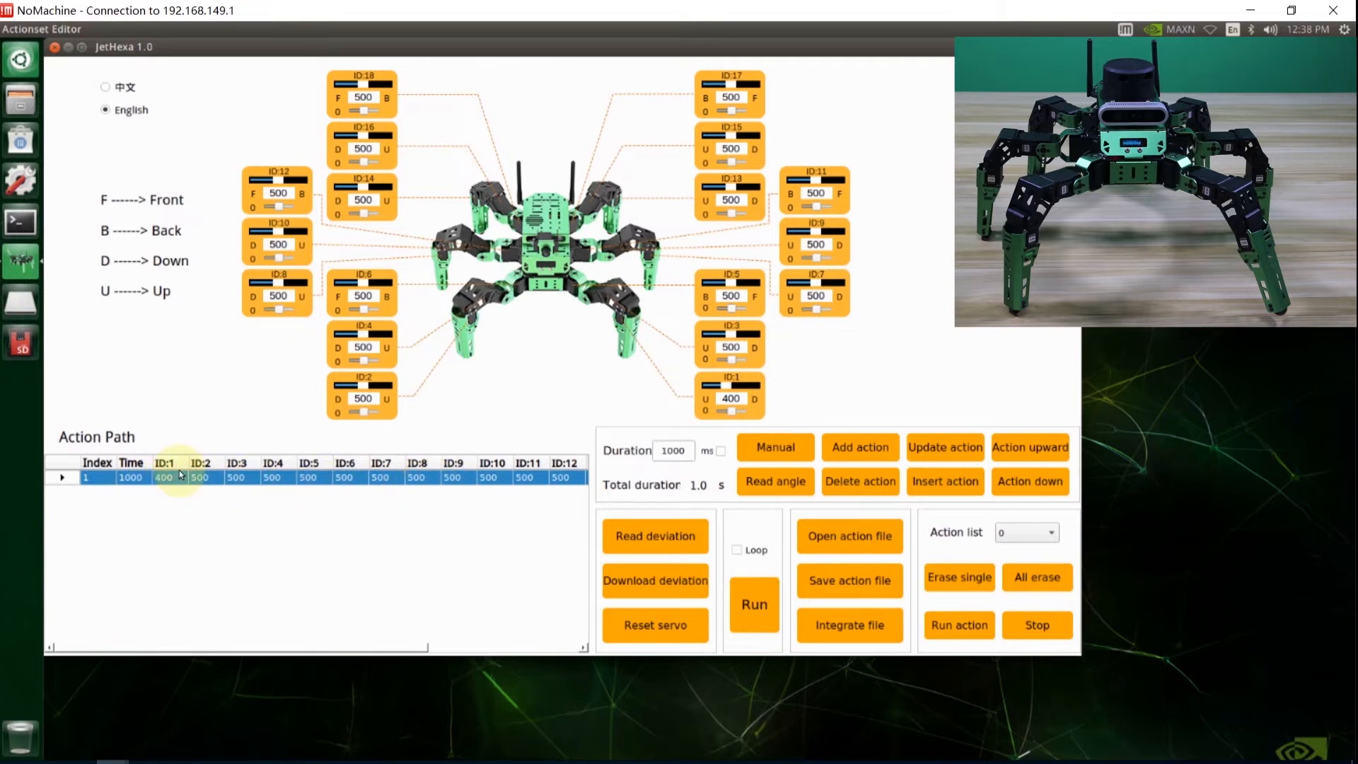
left_click(692, 451)
key("BackSpace")
key("BackSpace")
key("BackSpace")
key("BackSpace")
type("500")
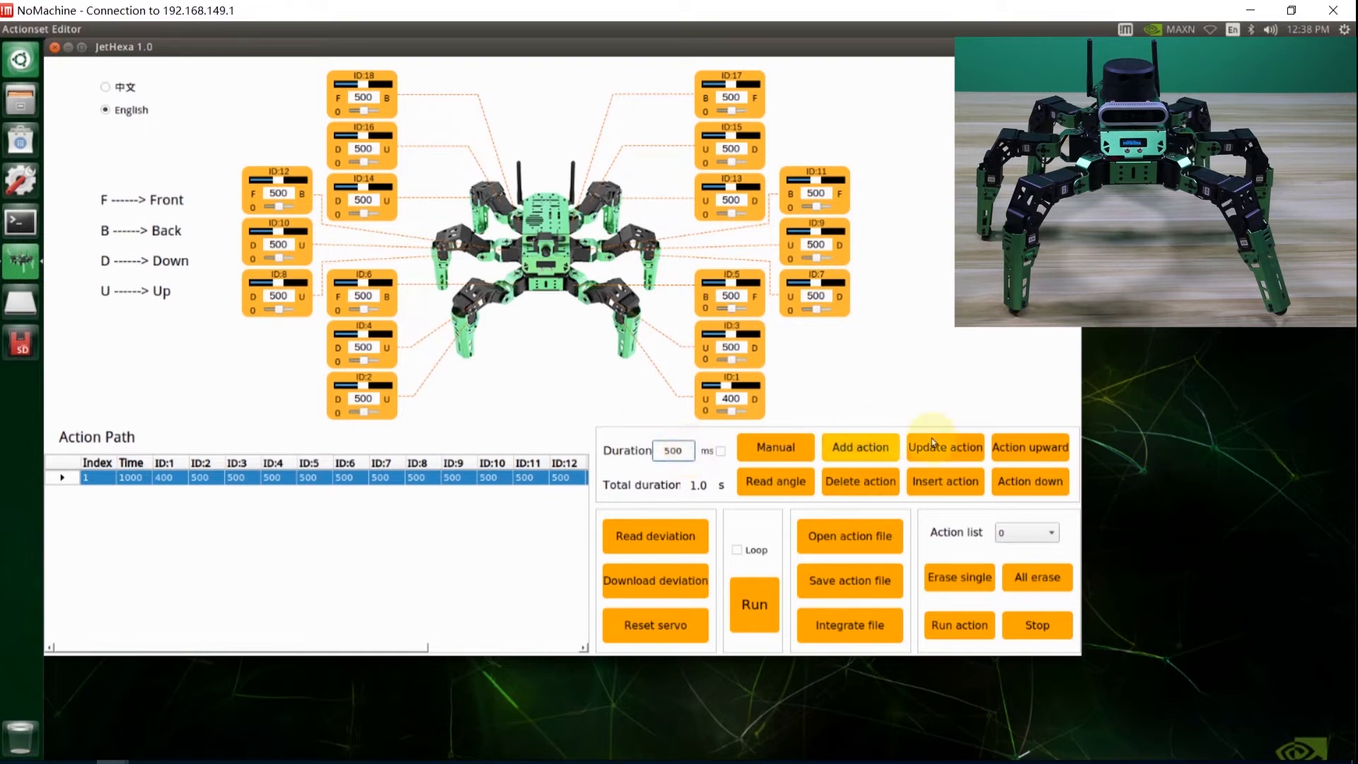
left_click(949, 449)
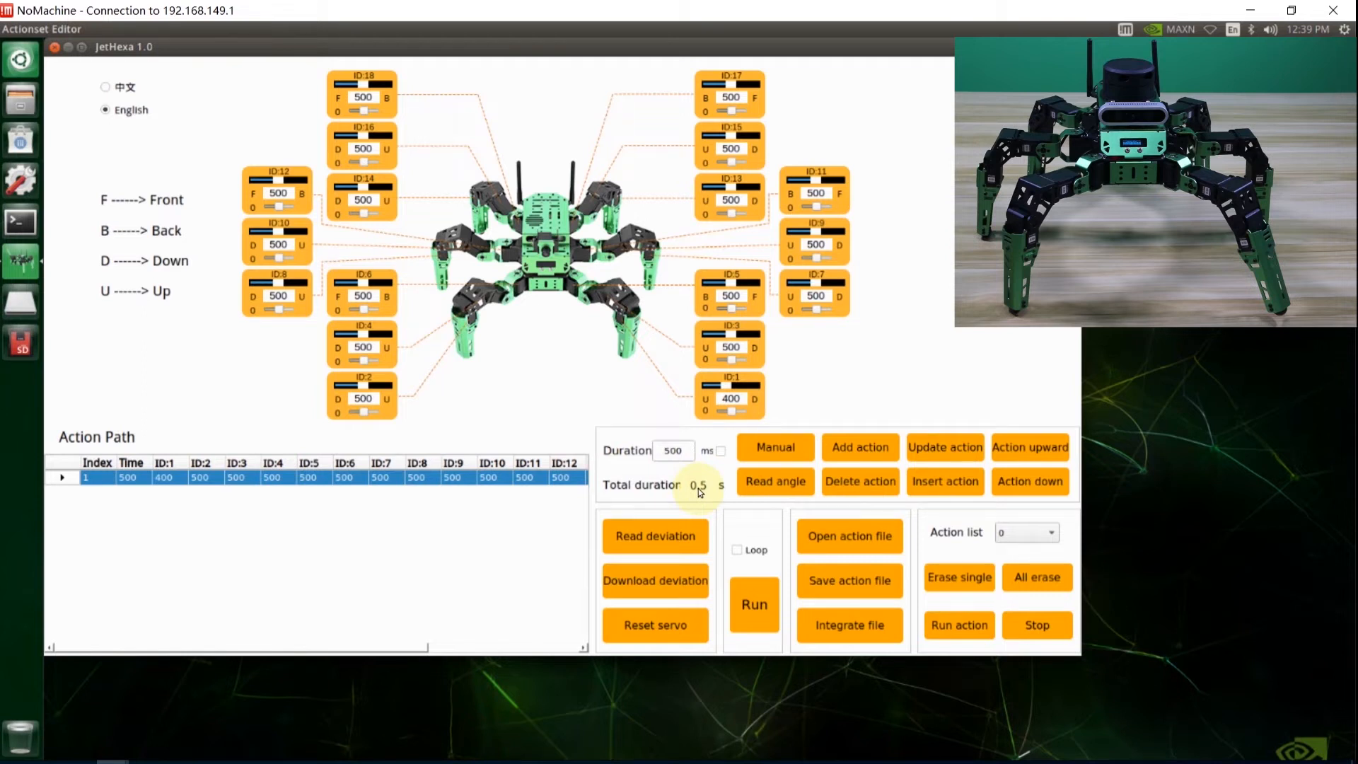
left_click(850, 444)
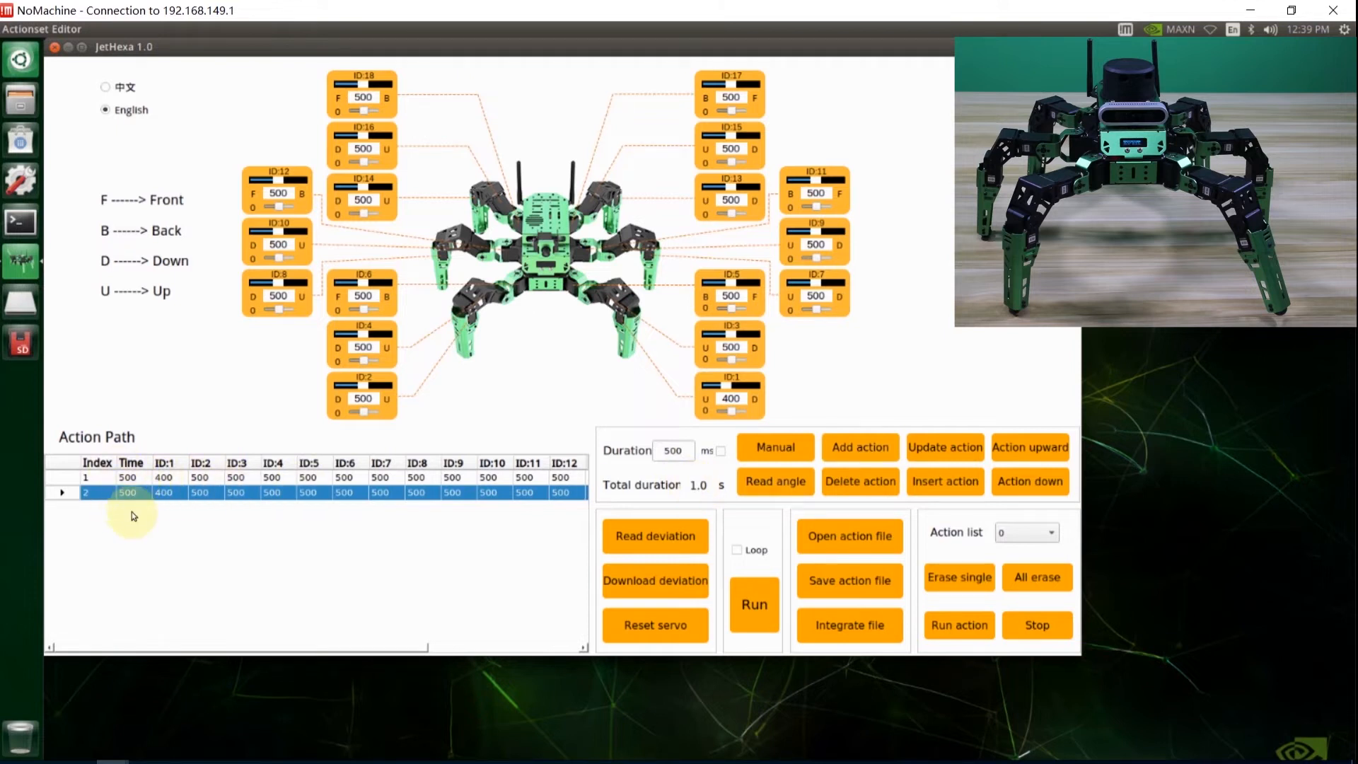
Step: Set the action duration value to 1000 ms and enable the checkbox beside it
left_click(689, 450)
key("BackSpace")
key("BackSpace")
key("BackSpace")
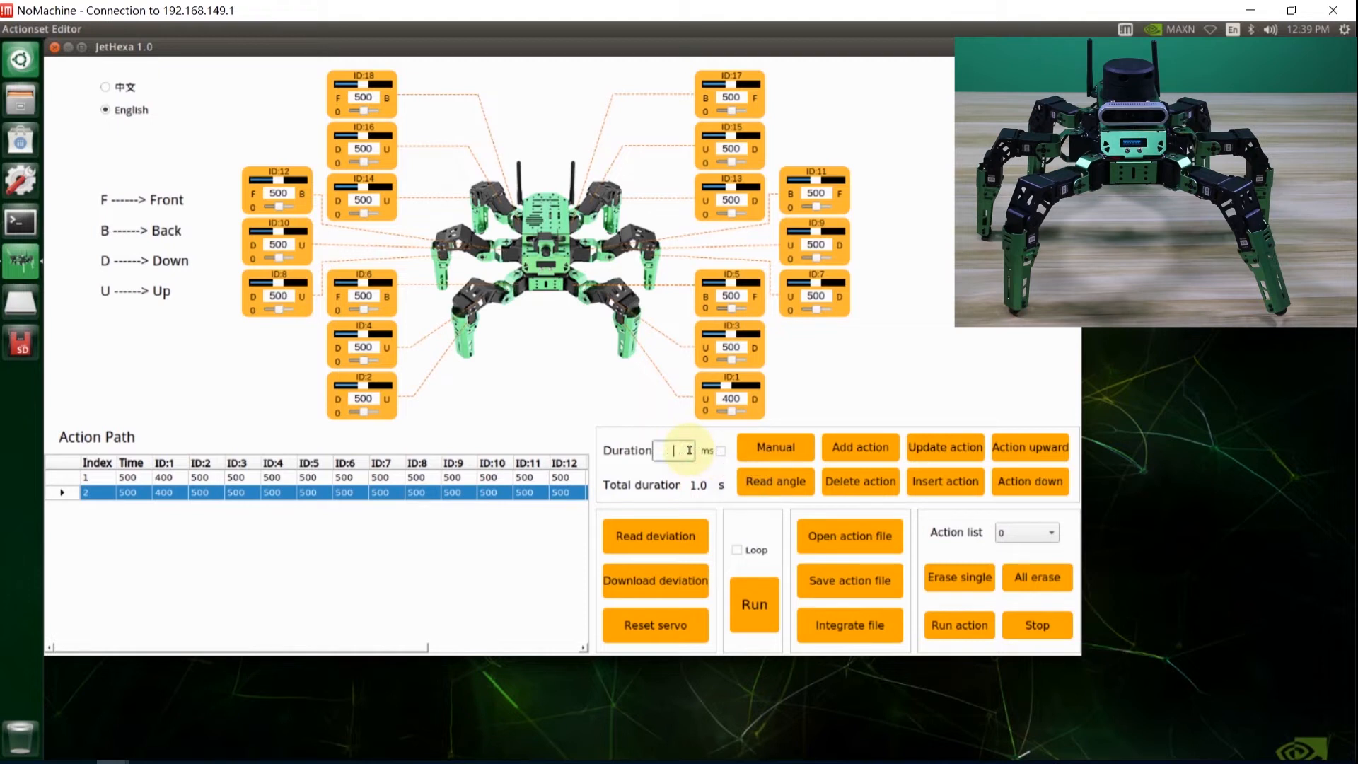
type("1000")
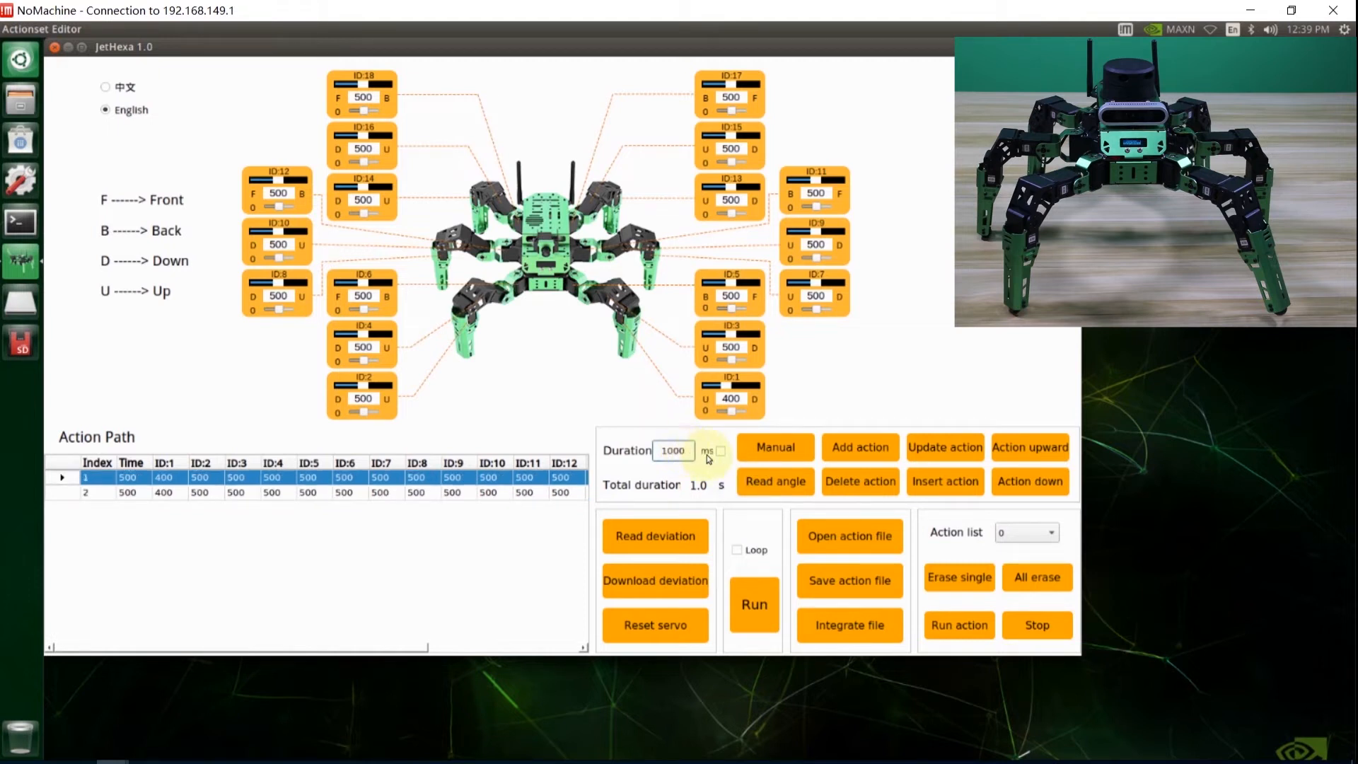
left_click(721, 453)
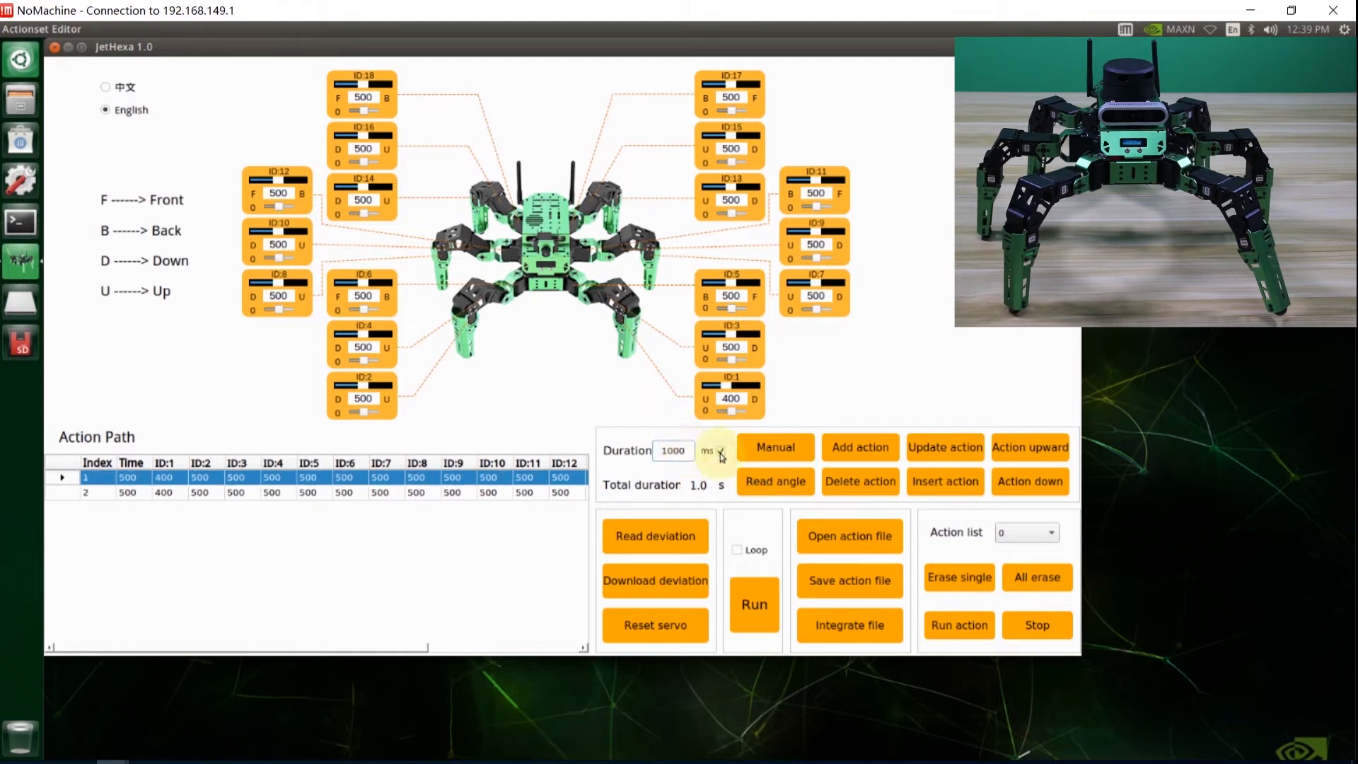
Step: Switch between actions 1 and 2 with the duration checkbox enabled and disabled to examine its effect
left_click(63, 494)
left_click(62, 479)
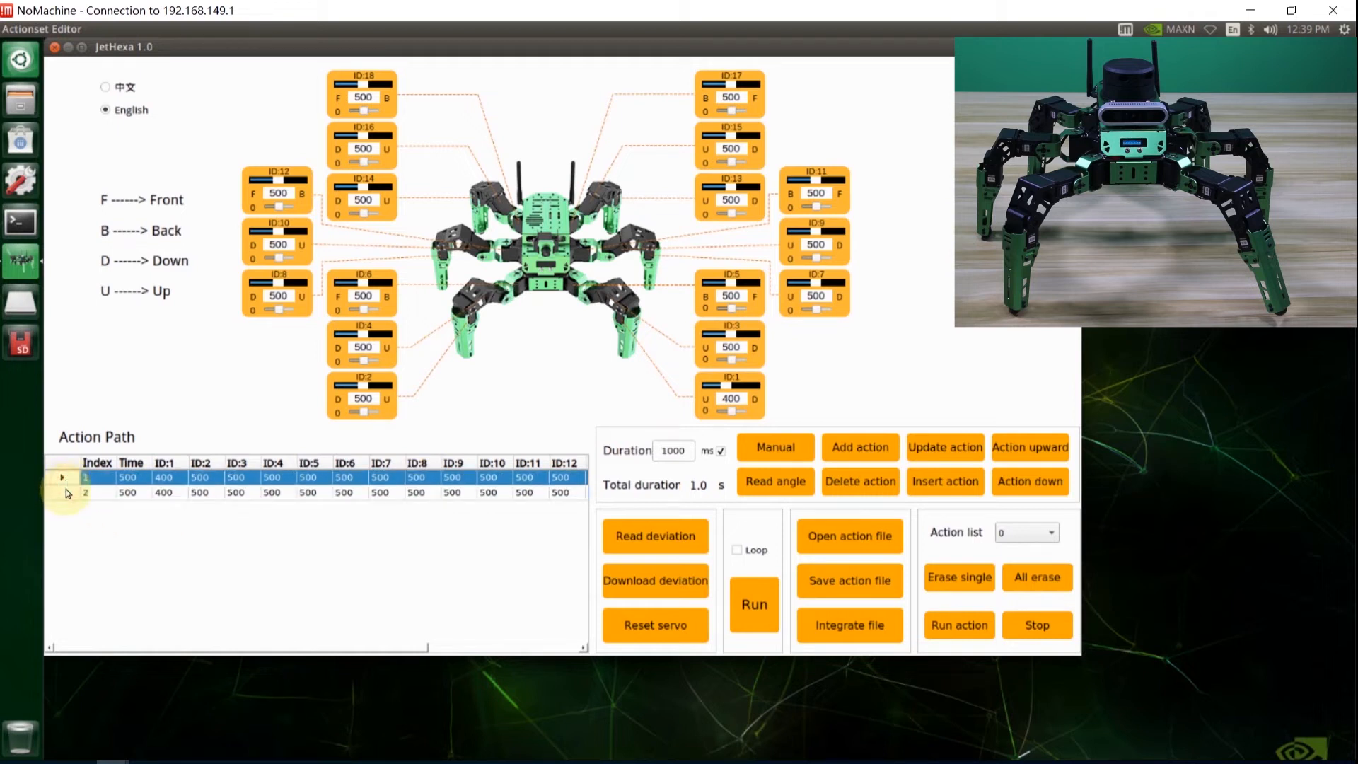
left_click(66, 494)
left_click(66, 493)
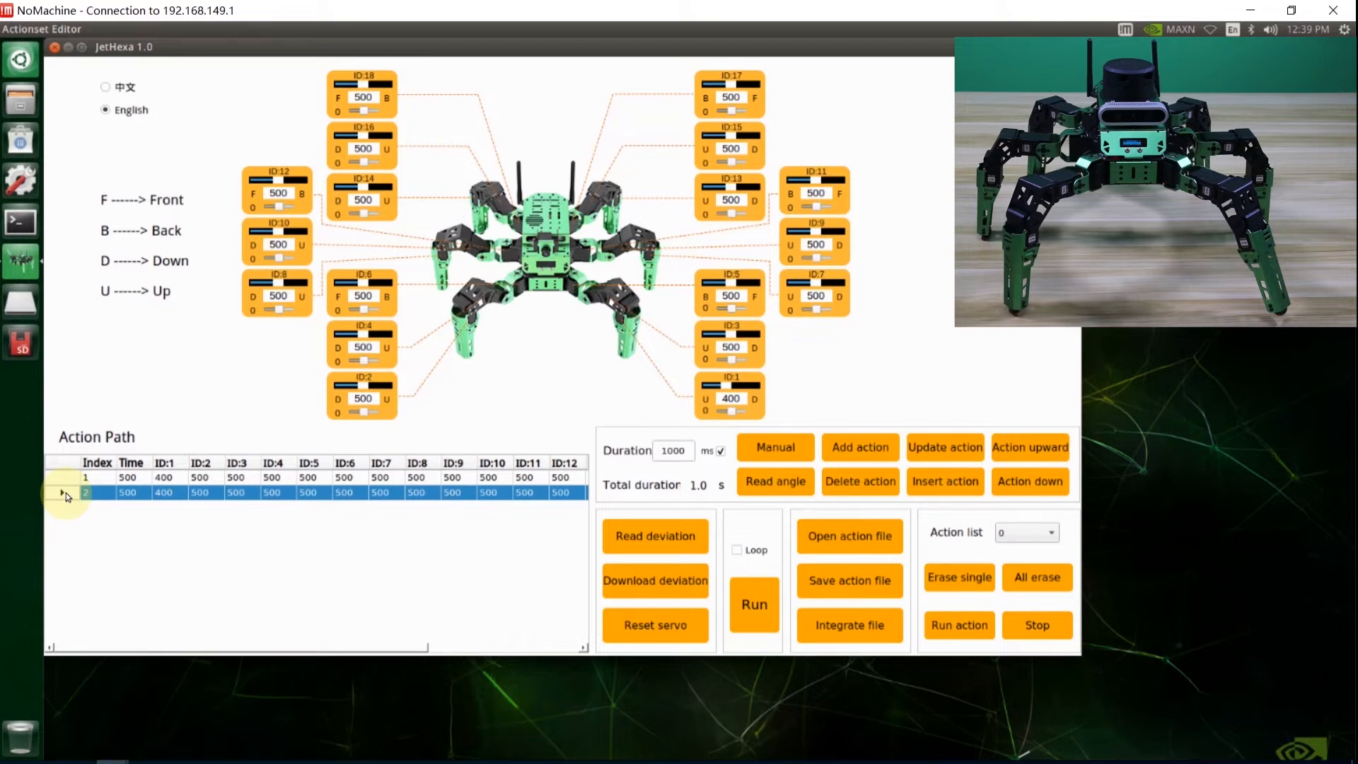
left_click(689, 450)
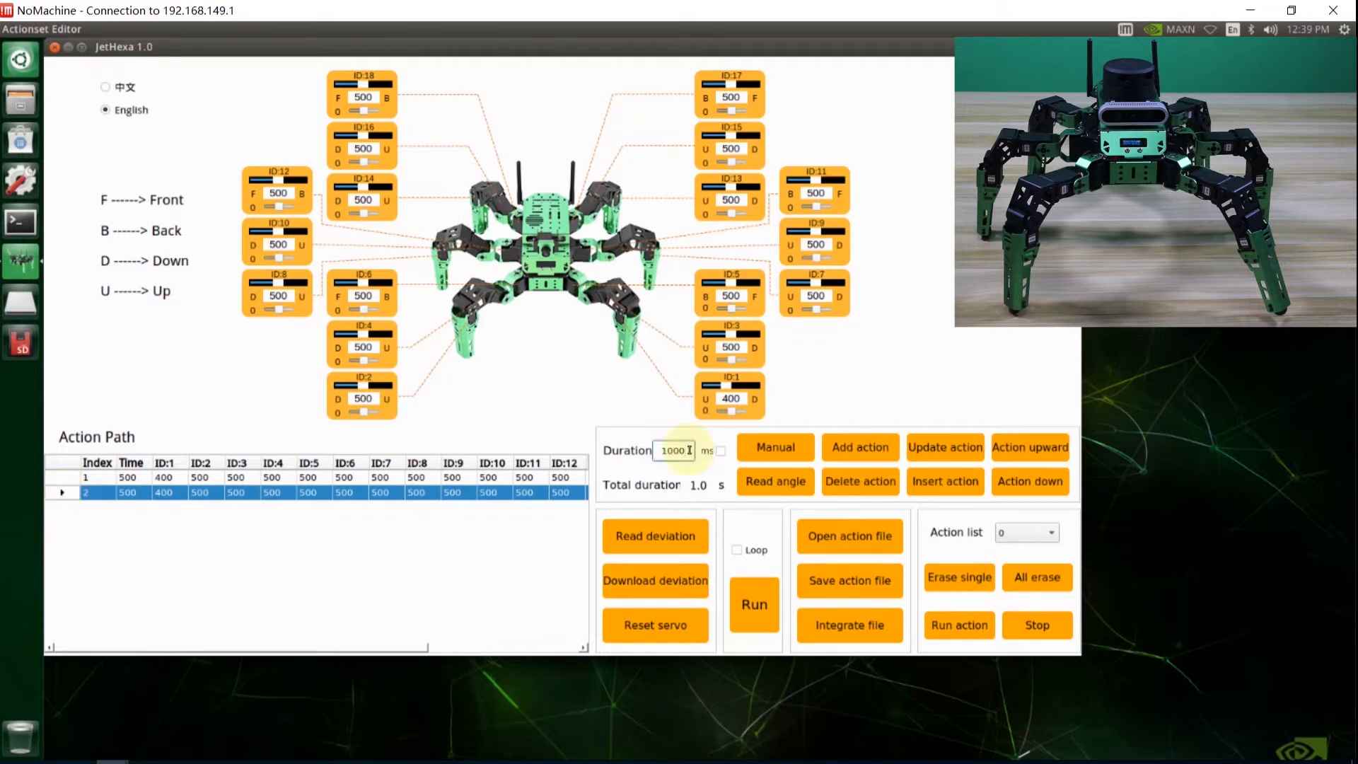
left_click(68, 480)
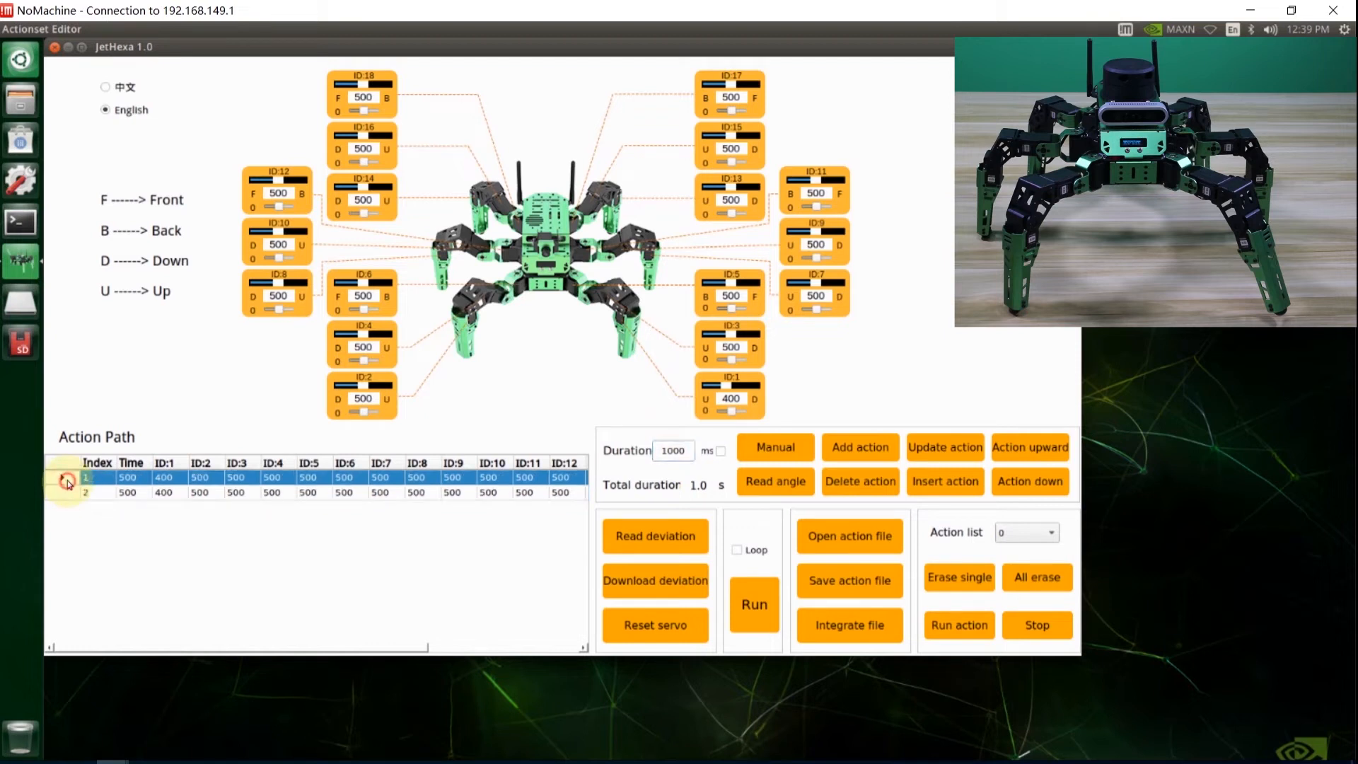
left_click(65, 493)
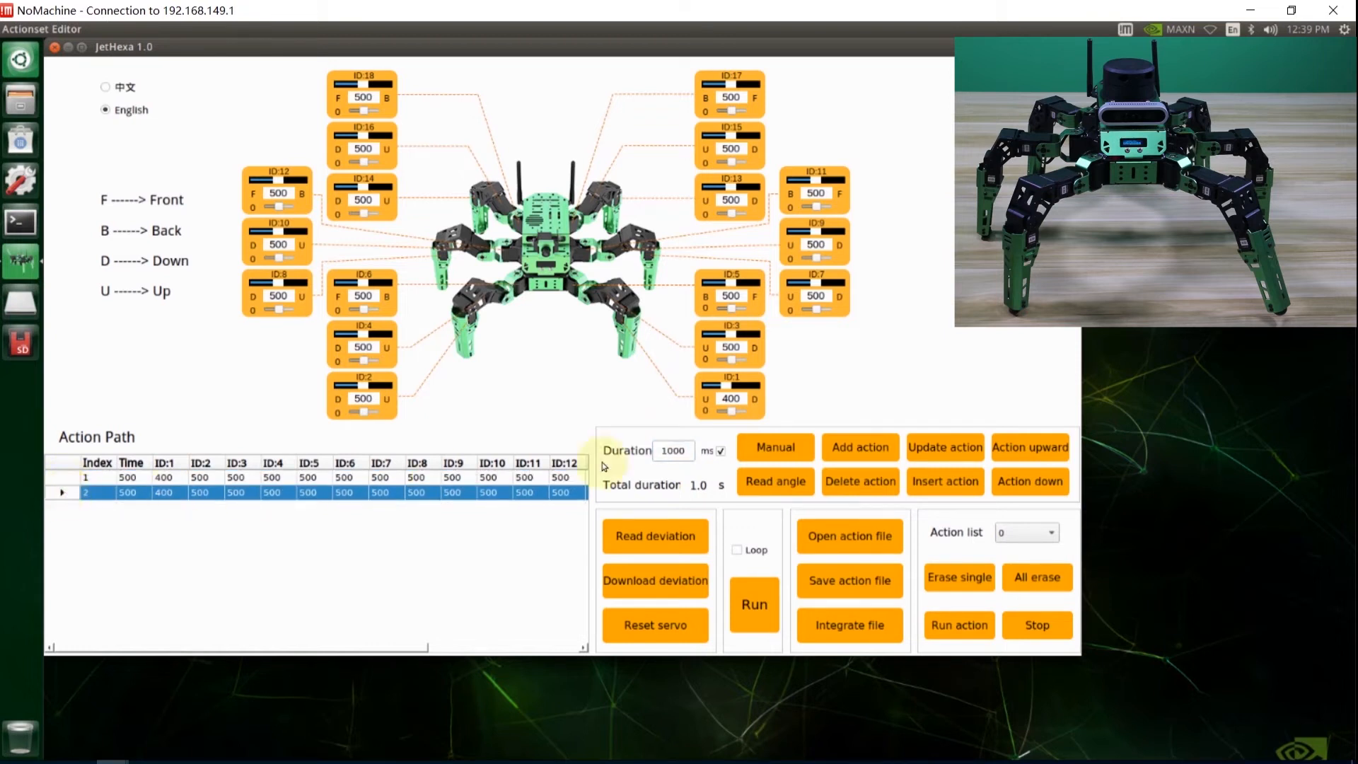
left_click(721, 451)
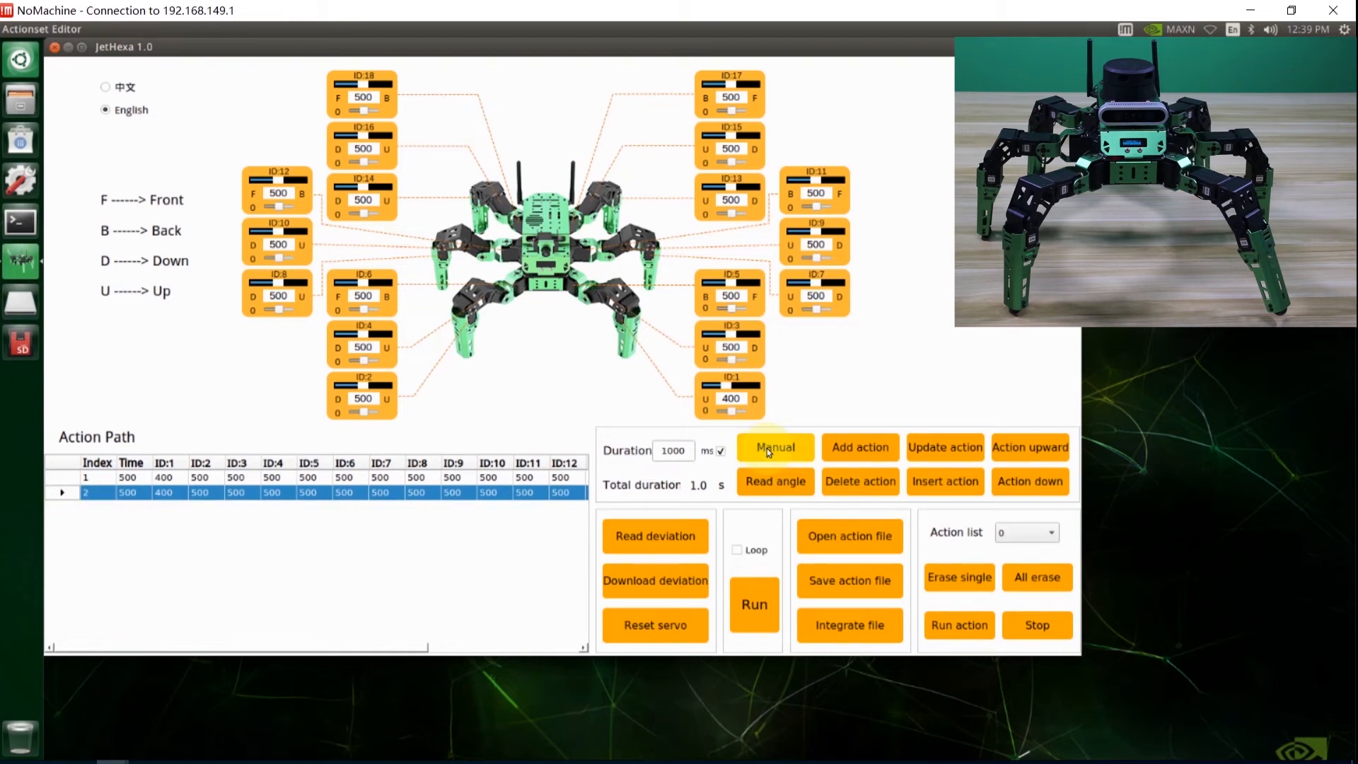
Step: Release the servos for manual positioning and read the hand-posed leg's angles into the action path as a new action
left_click(769, 452)
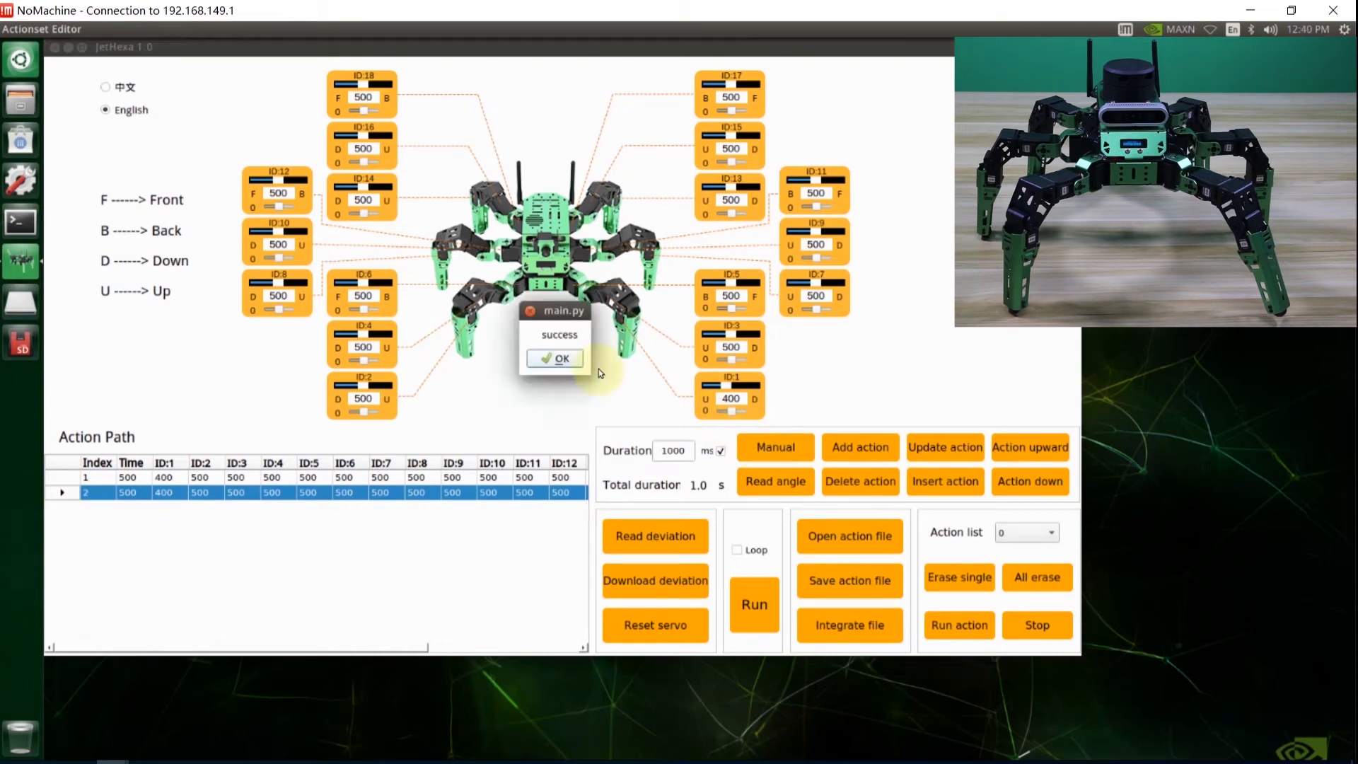
left_click(572, 364)
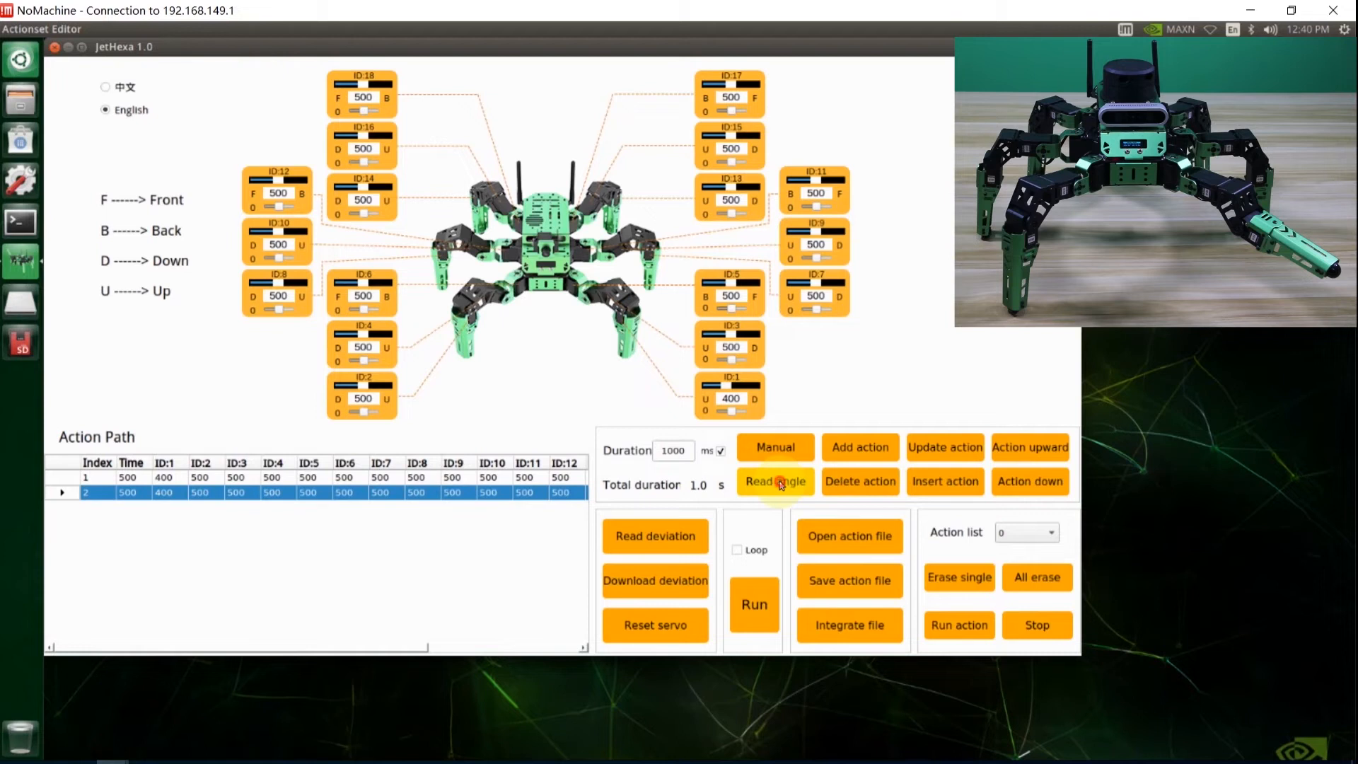
left_click(780, 481)
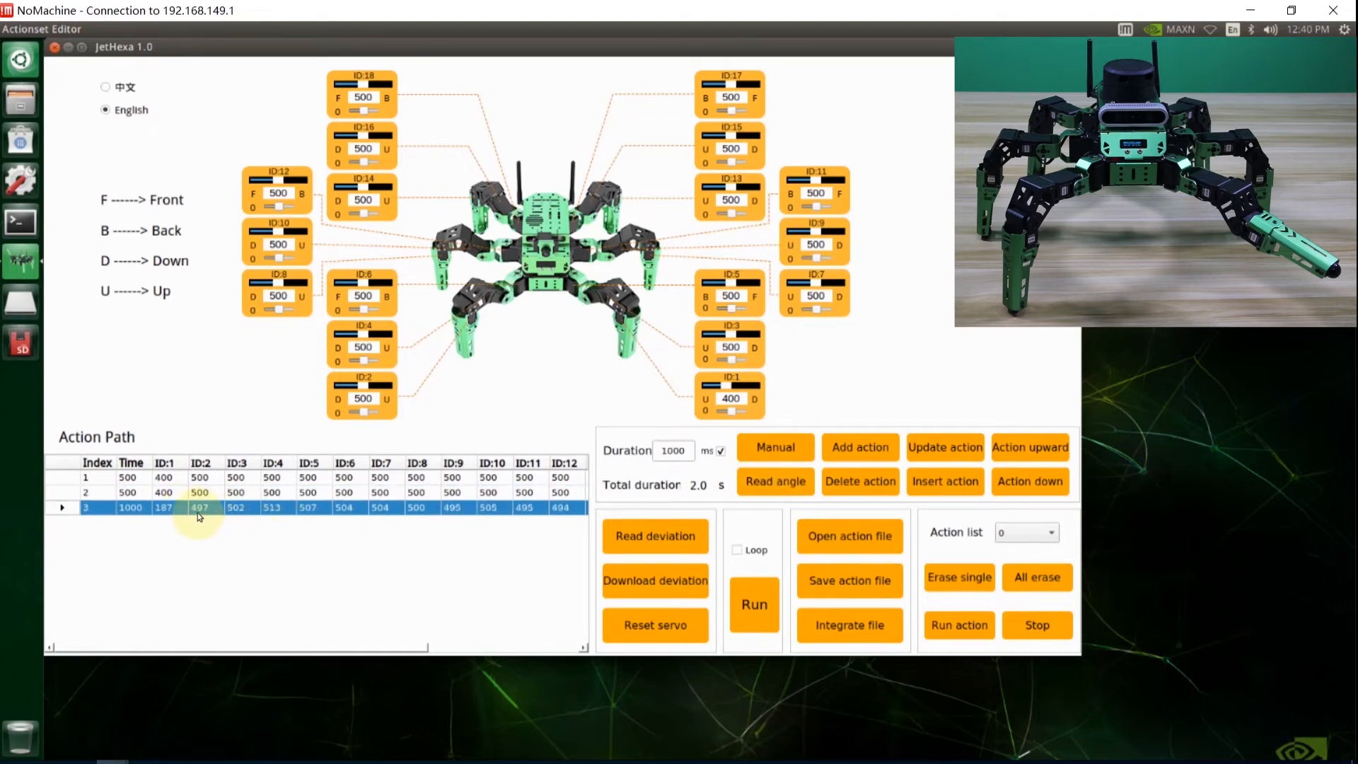
Step: Reset all servos and replace the first action with an inserted action holding the reset pose at 1000 ms
left_click(648, 627)
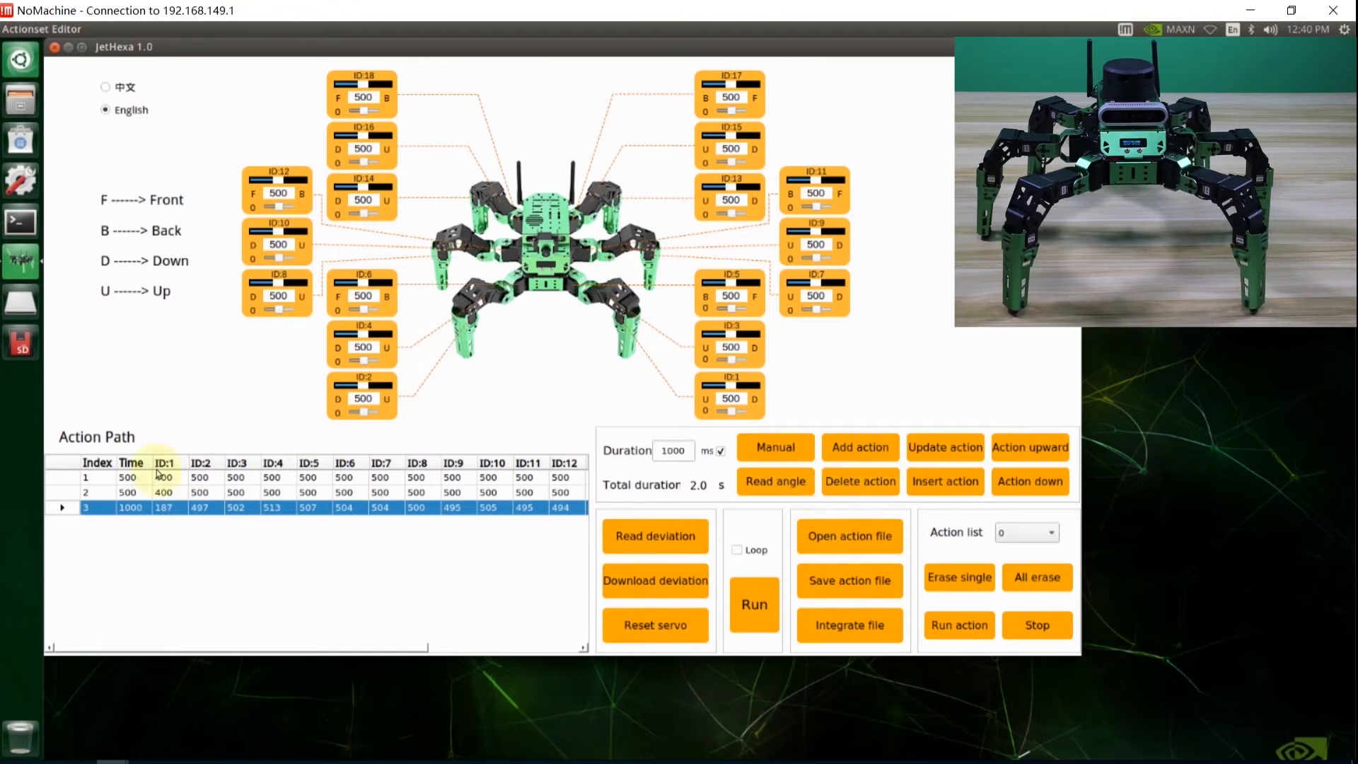
left_click(64, 479)
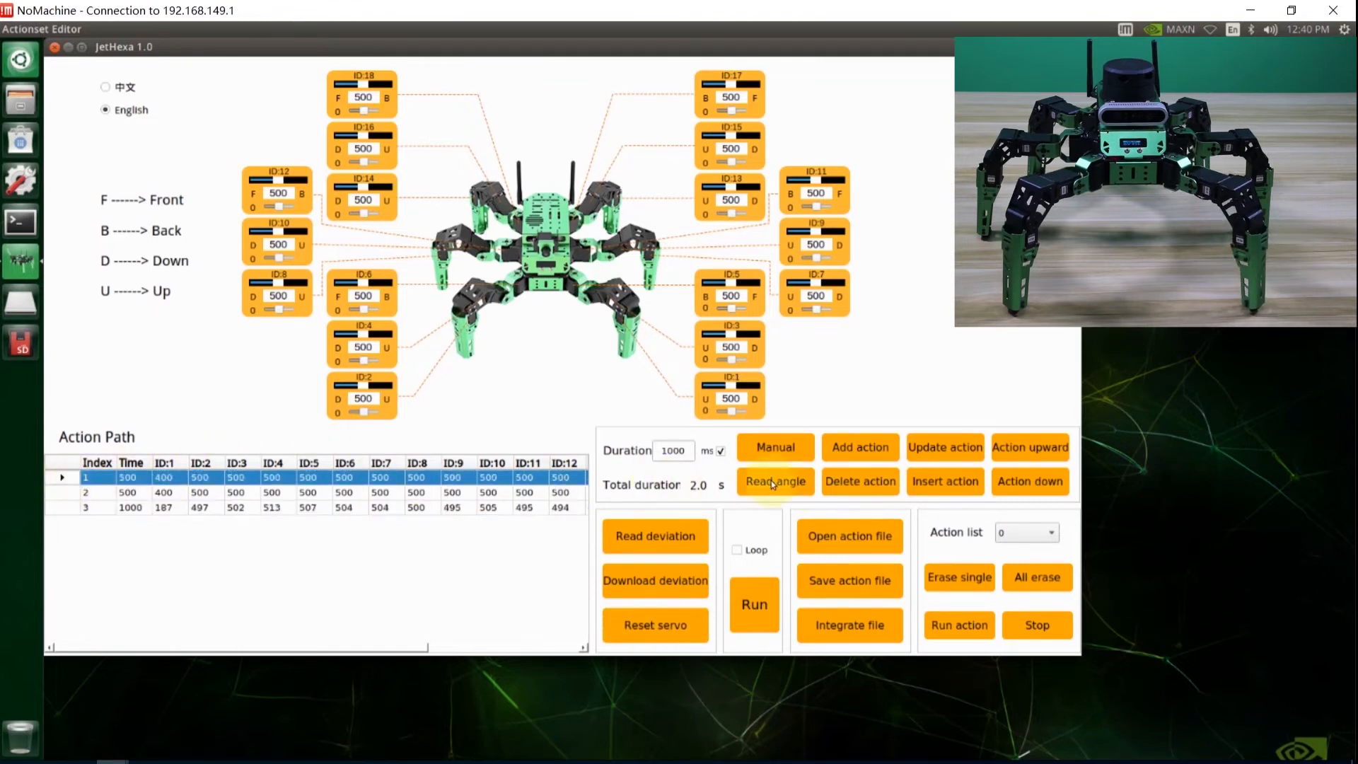
left_click(869, 487)
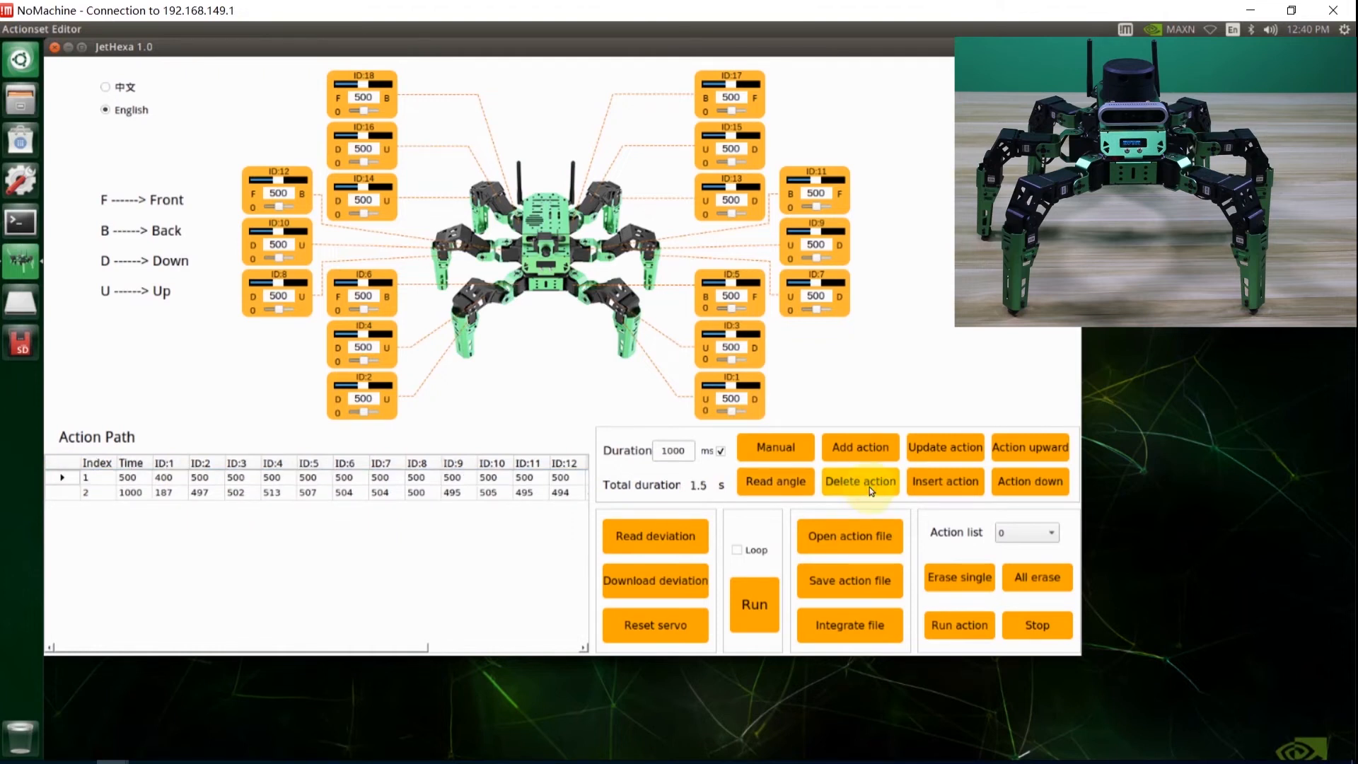
left_click(931, 484)
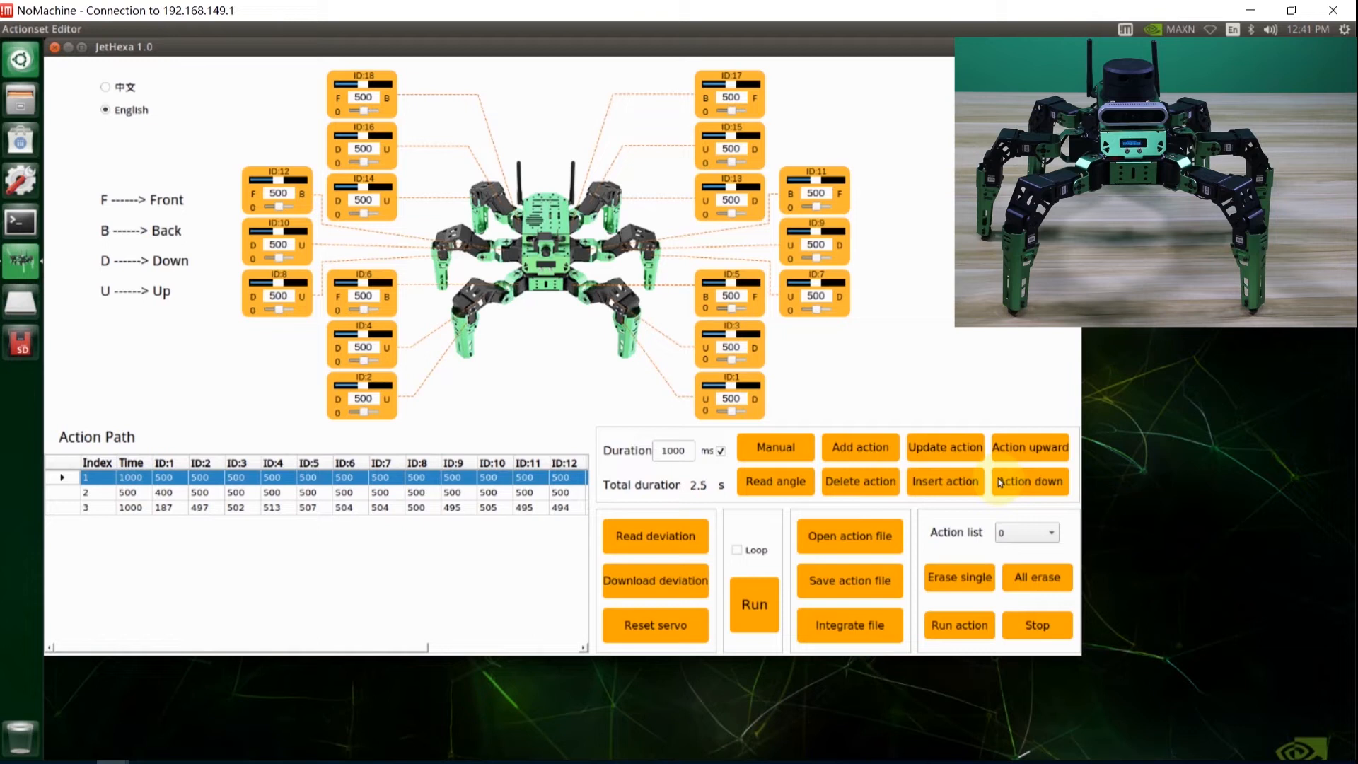
Step: Move the third action up one place in the action path and back down again
left_click(66, 508)
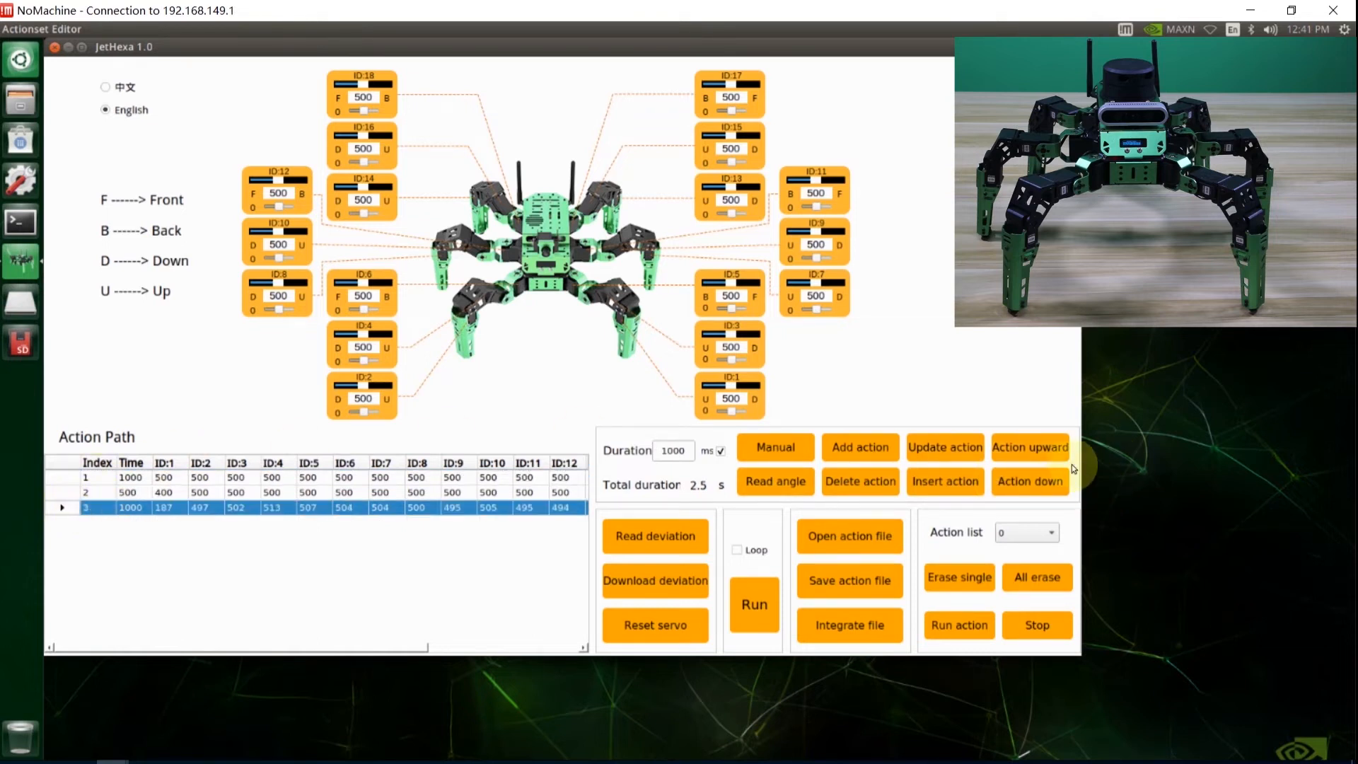
left_click(1053, 449)
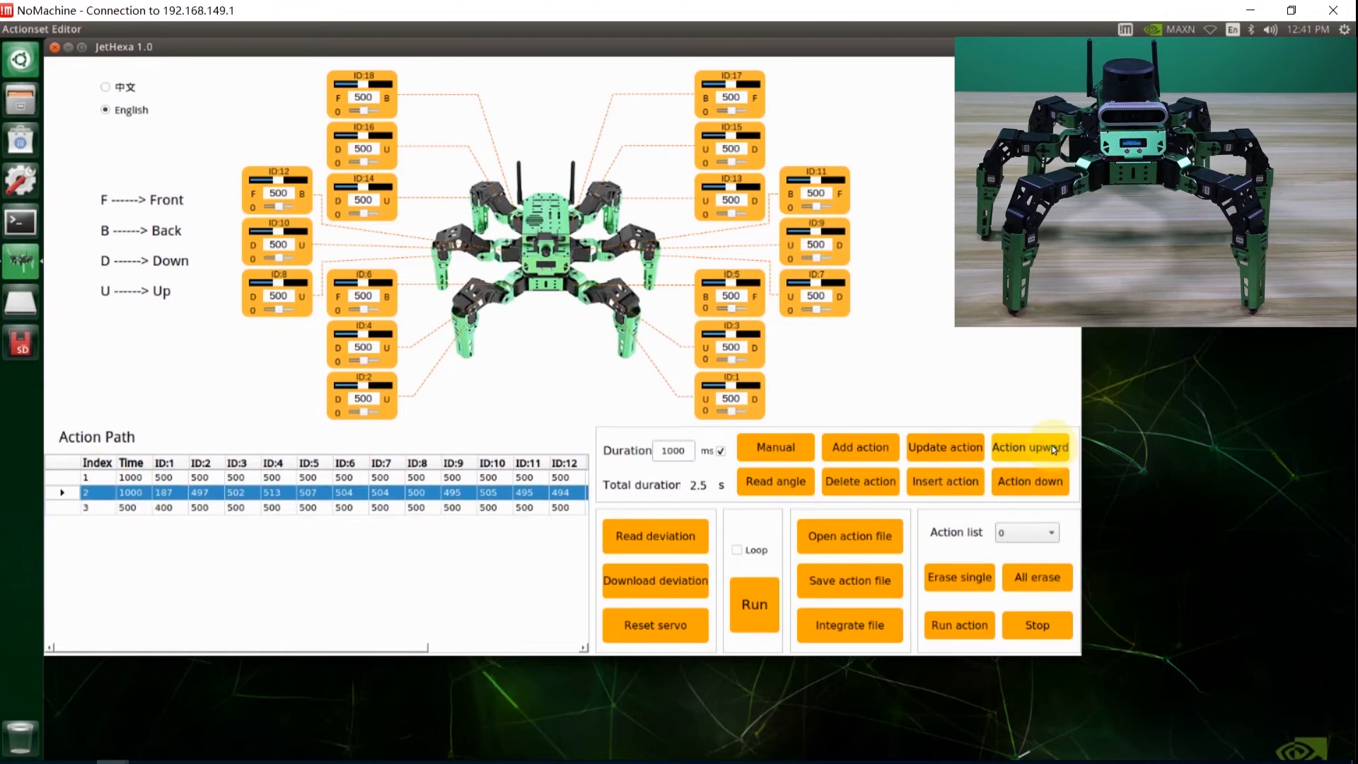
left_click(1035, 486)
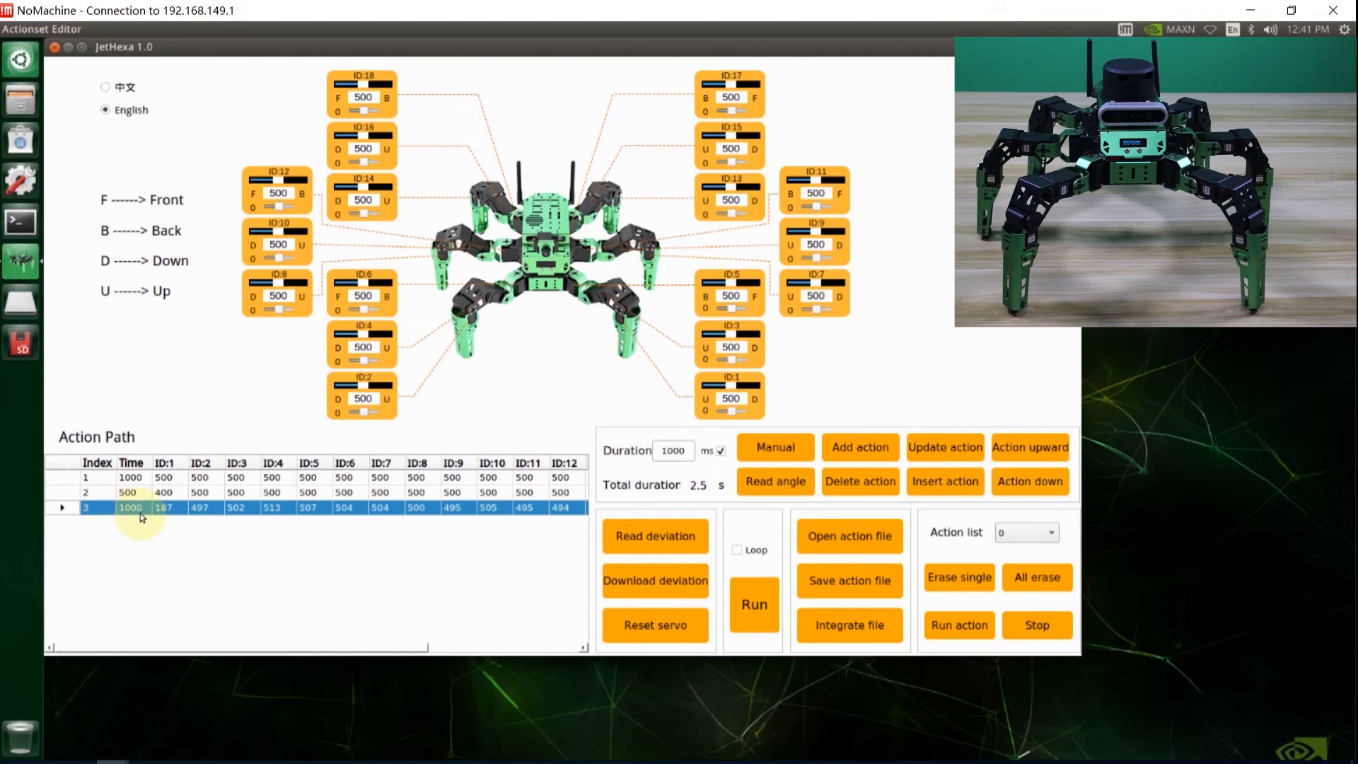
Step: Save the action group in the ActionSets folder as action01
left_click(868, 580)
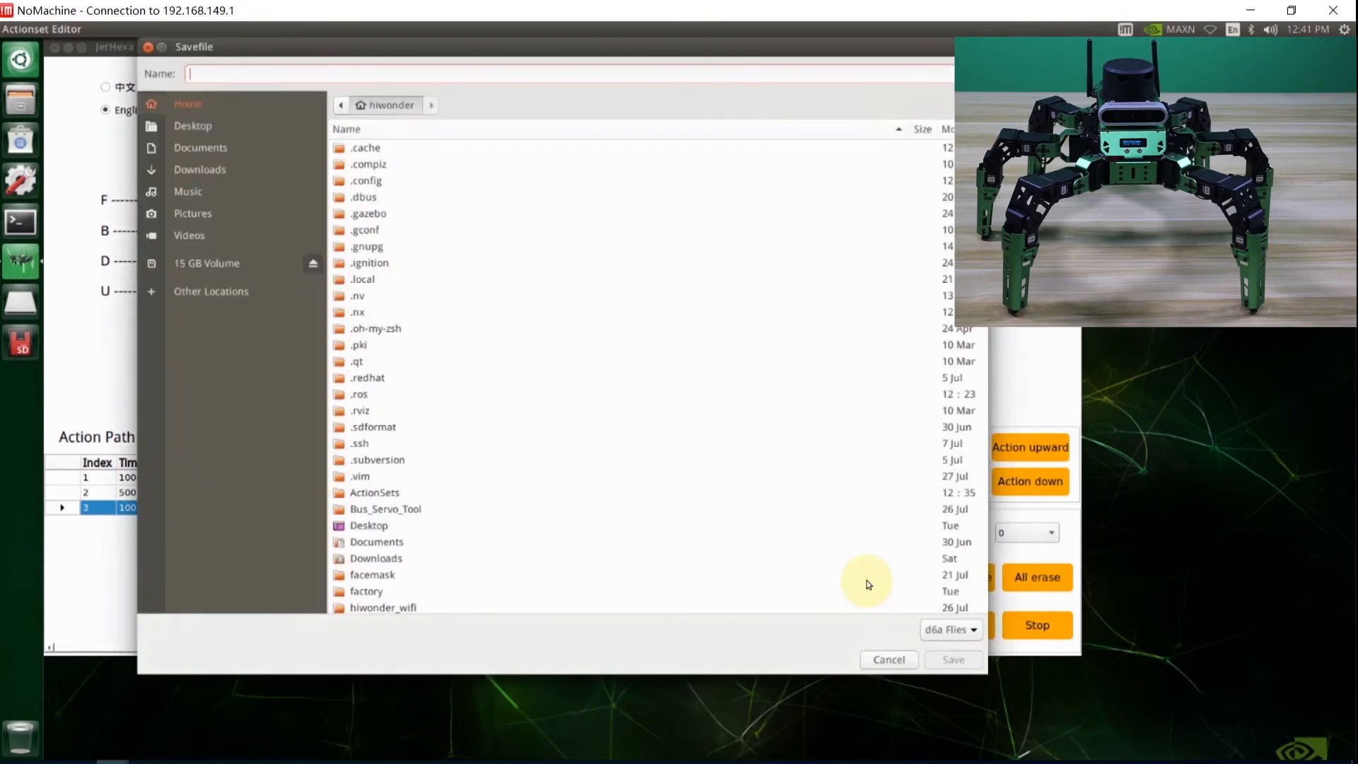
left_click(387, 494)
double_click(387, 494)
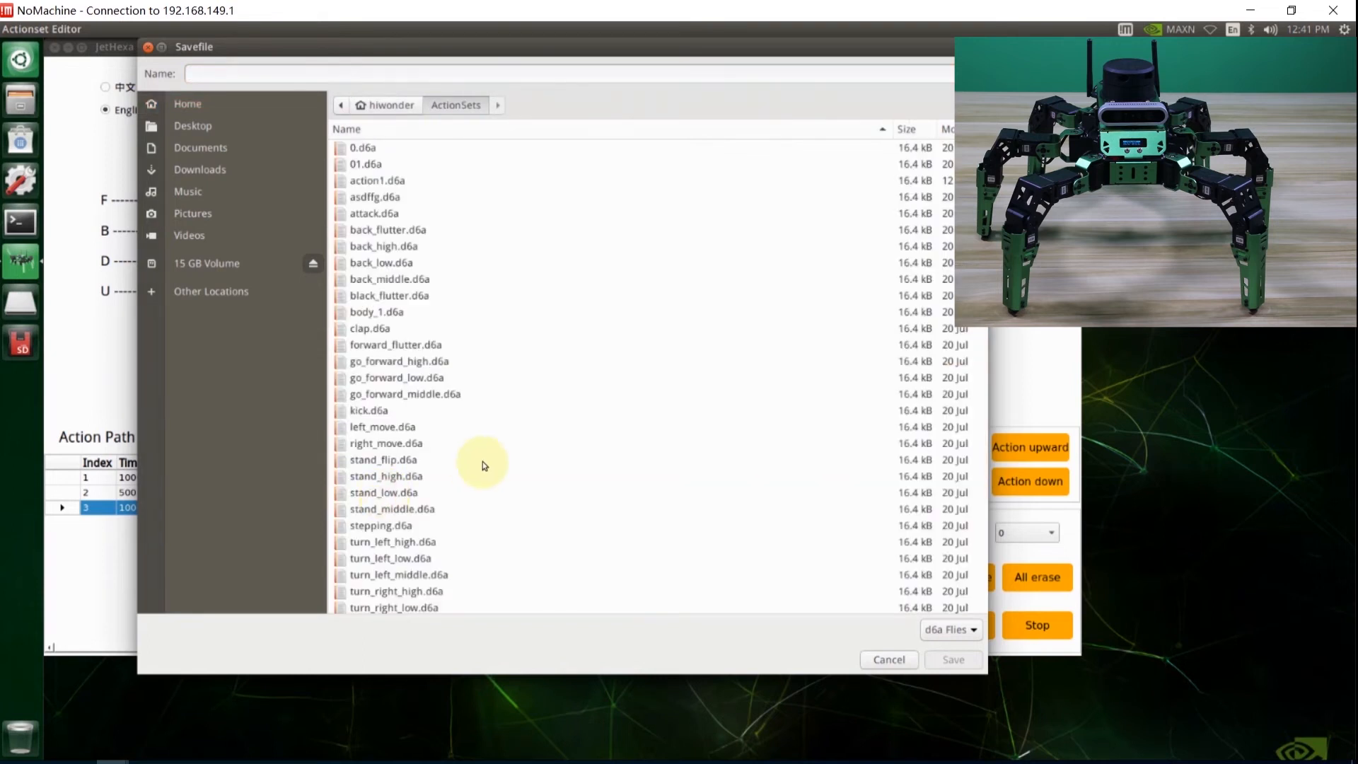
left_click(440, 73)
type("action")
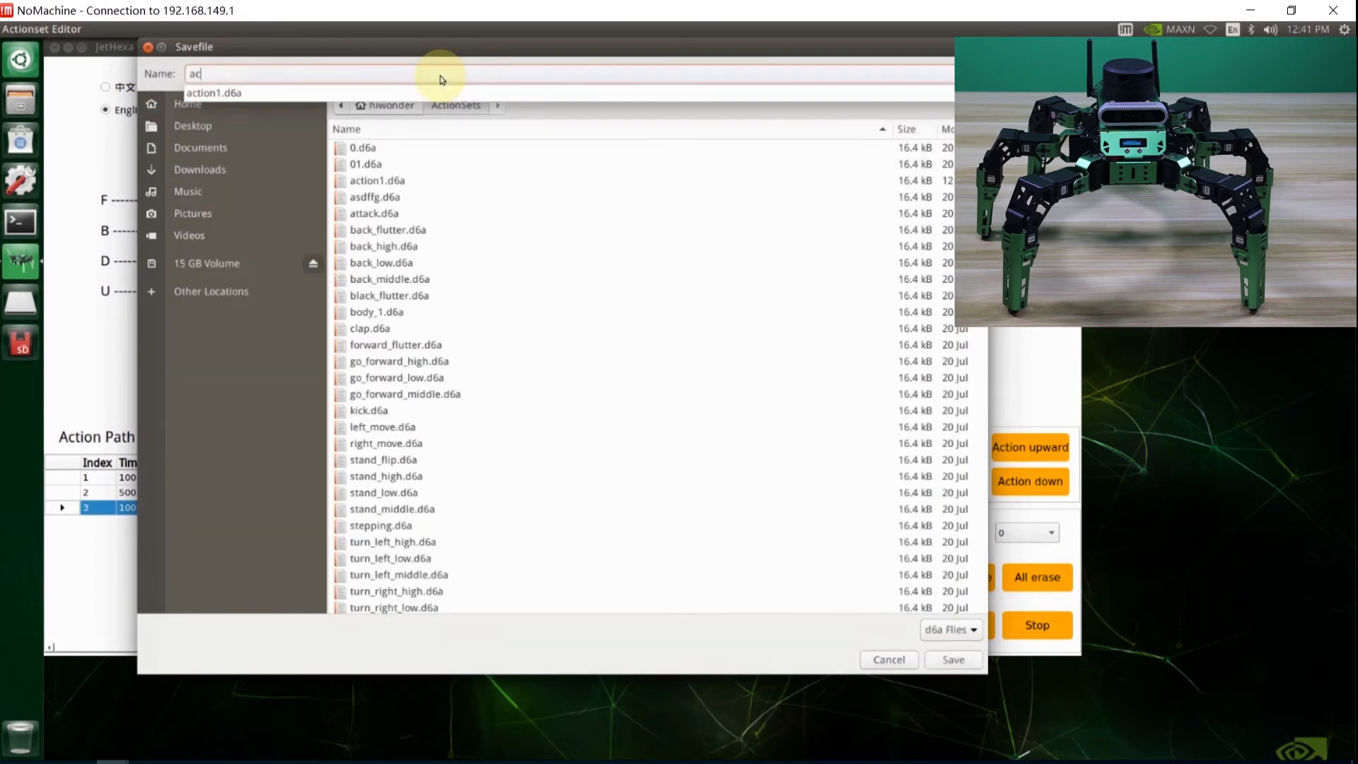
type("01")
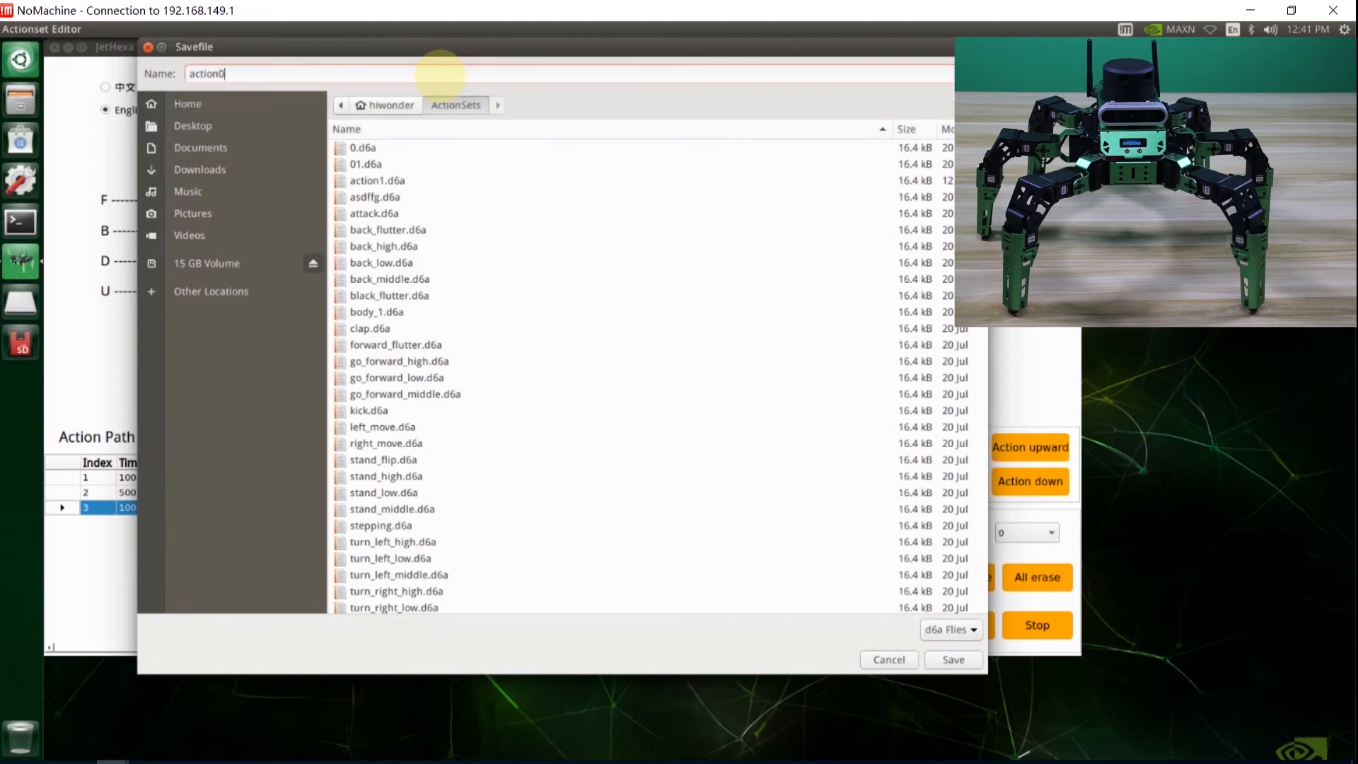
left_click(954, 659)
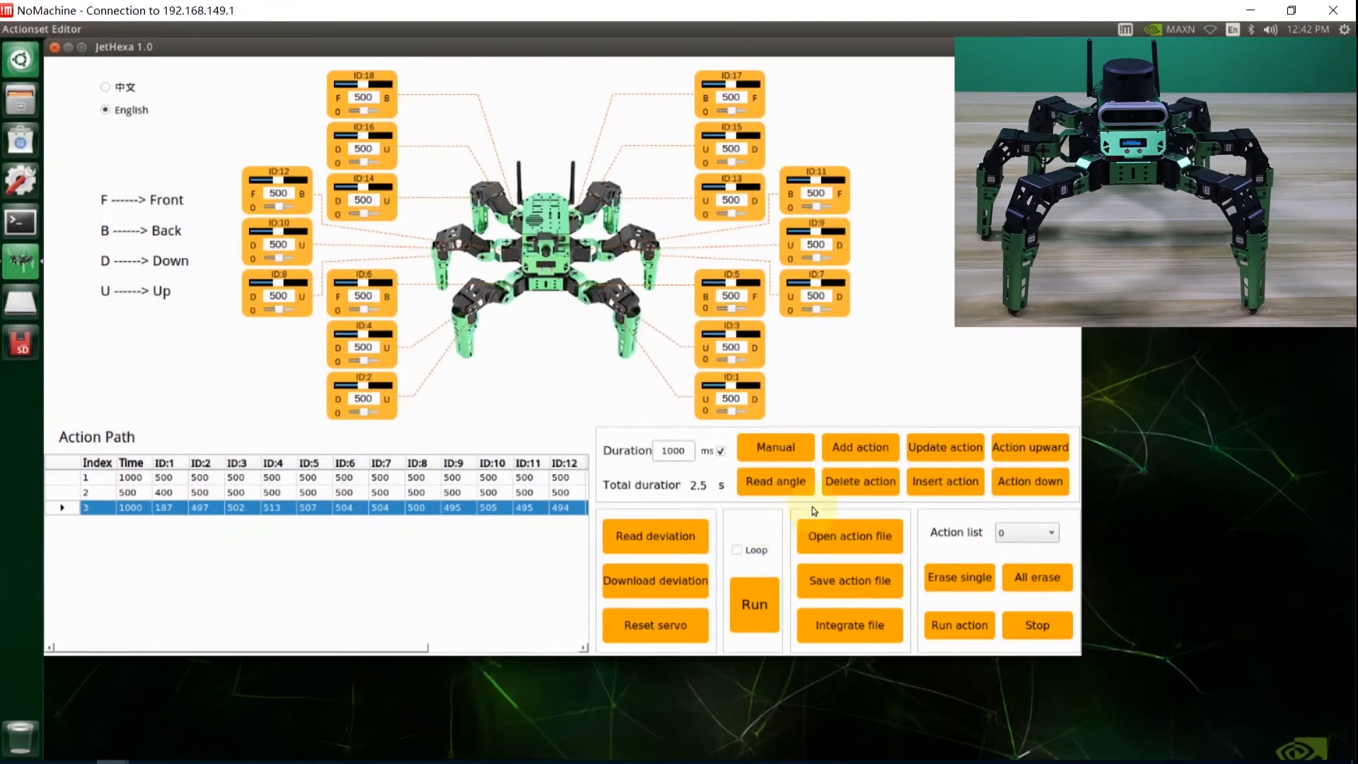
Step: Delete all actions from the action path
left_click(855, 486)
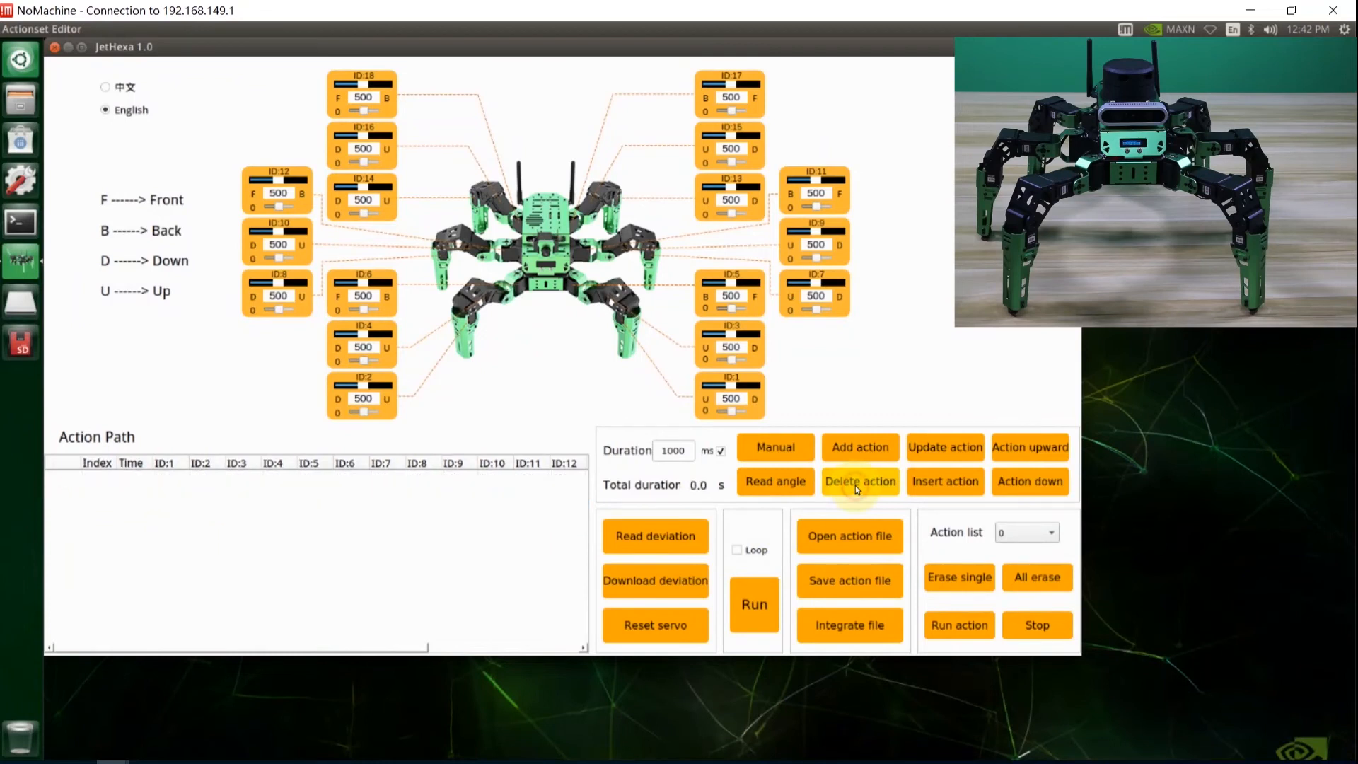
Step: Open the saved action group action01.d6a from the ActionSets folder
left_click(868, 532)
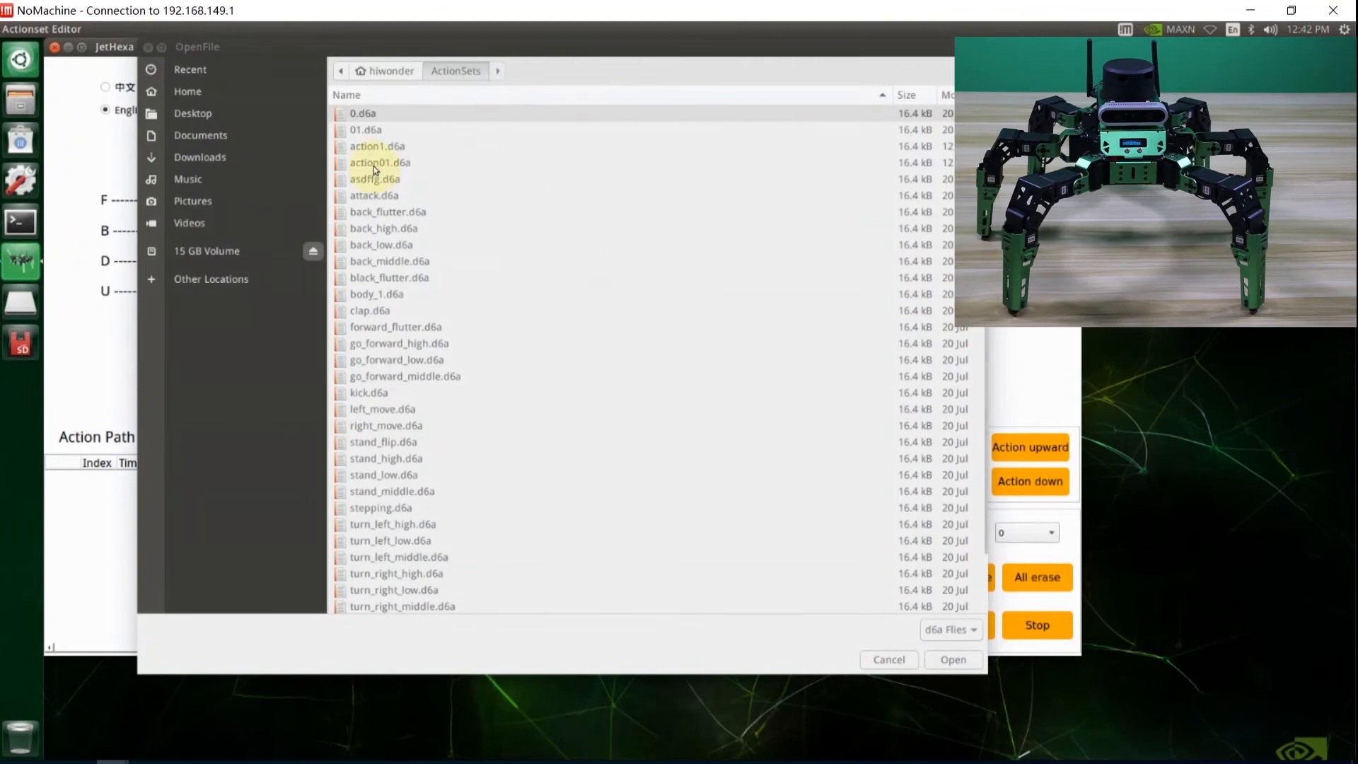
left_click(375, 165)
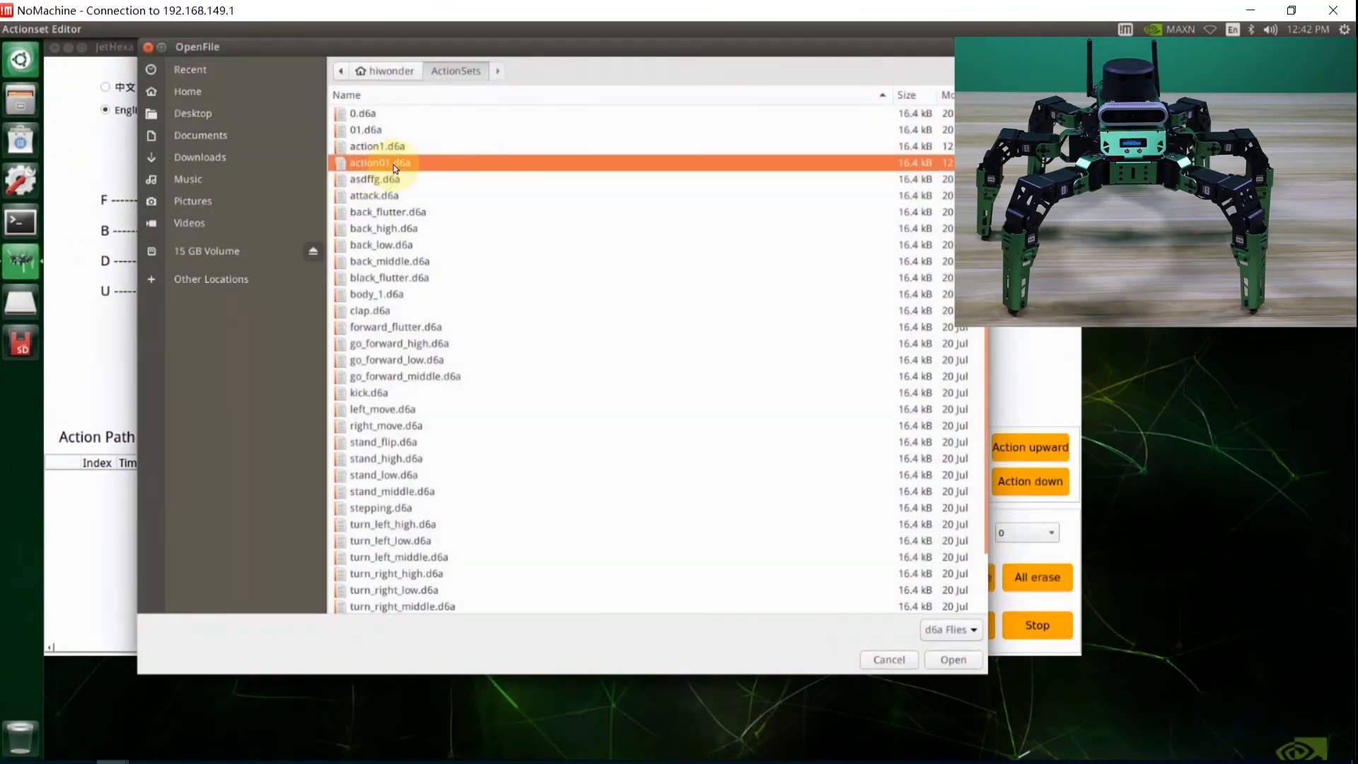
left_click(951, 660)
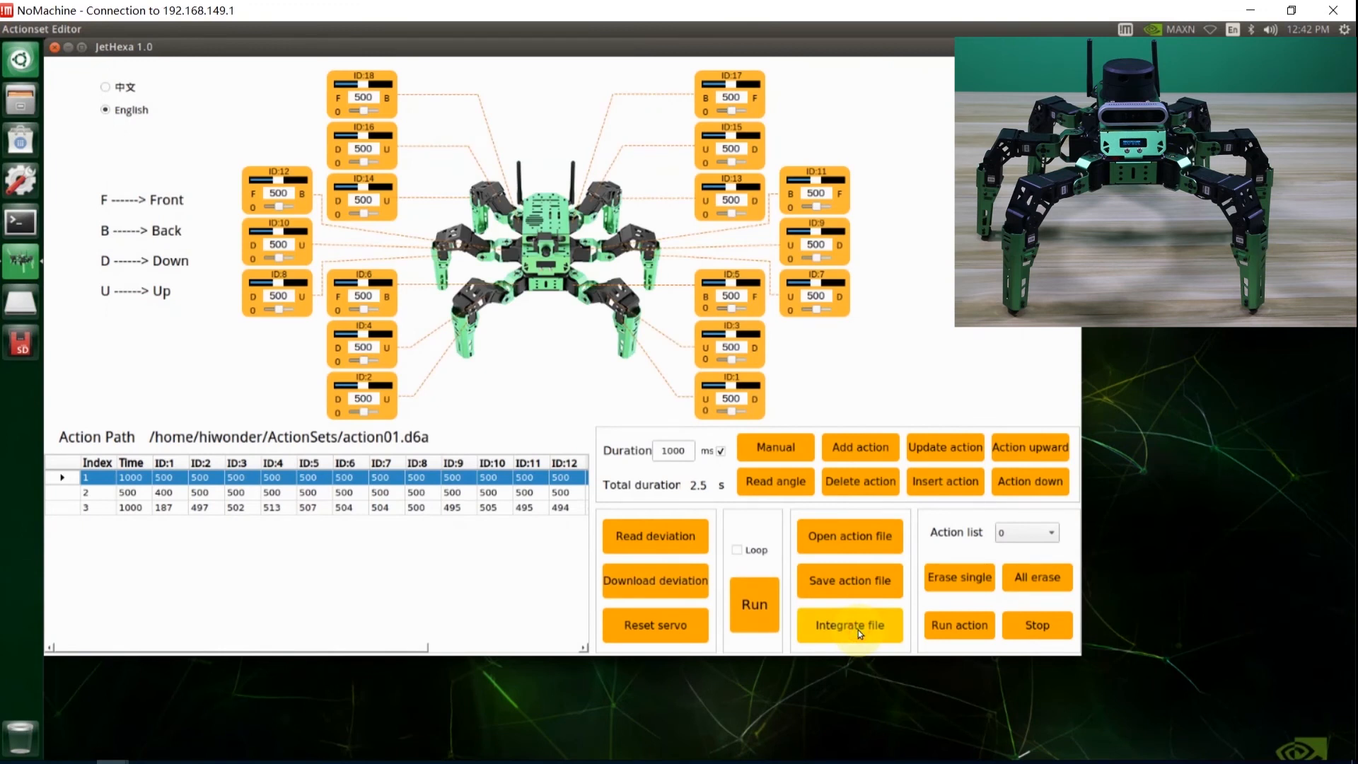
Step: Integrate the action file stand_low.d6a into the open action group
left_click(859, 629)
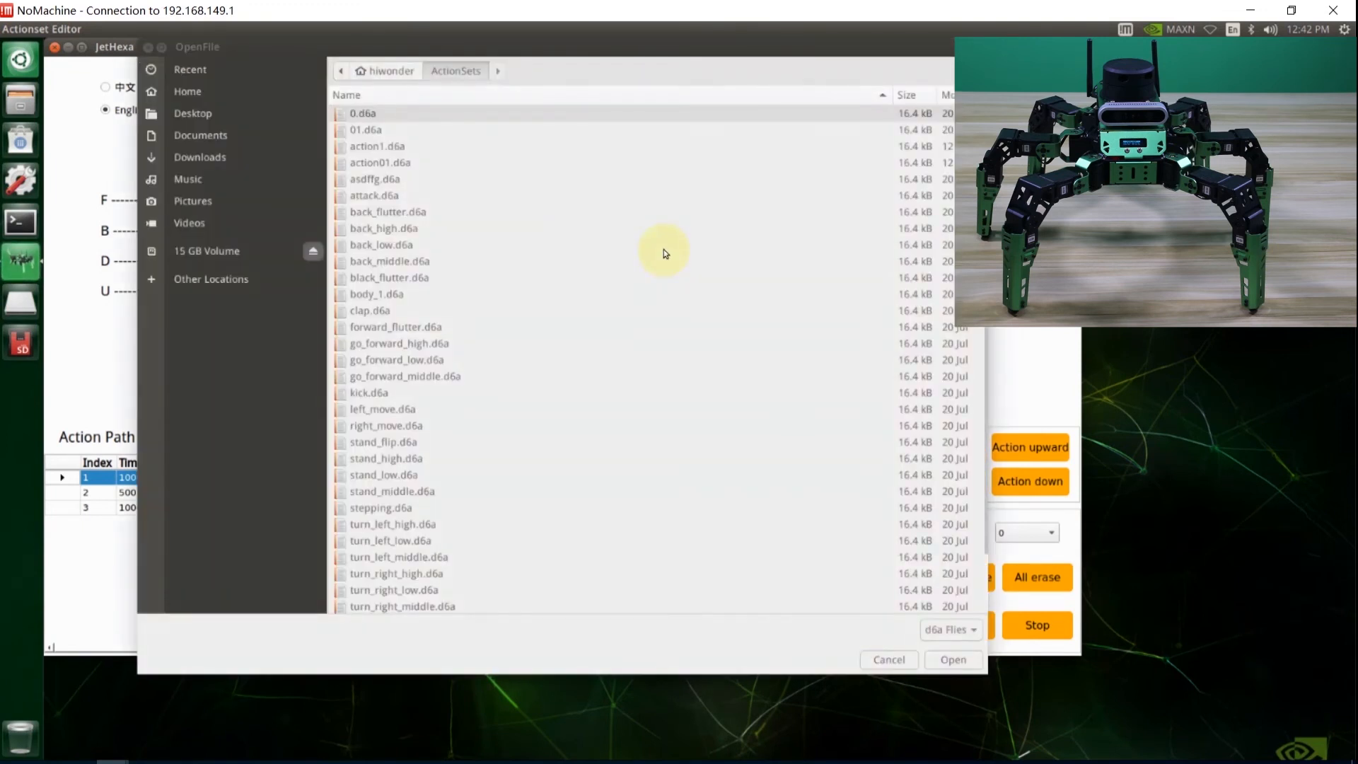
left_click(395, 476)
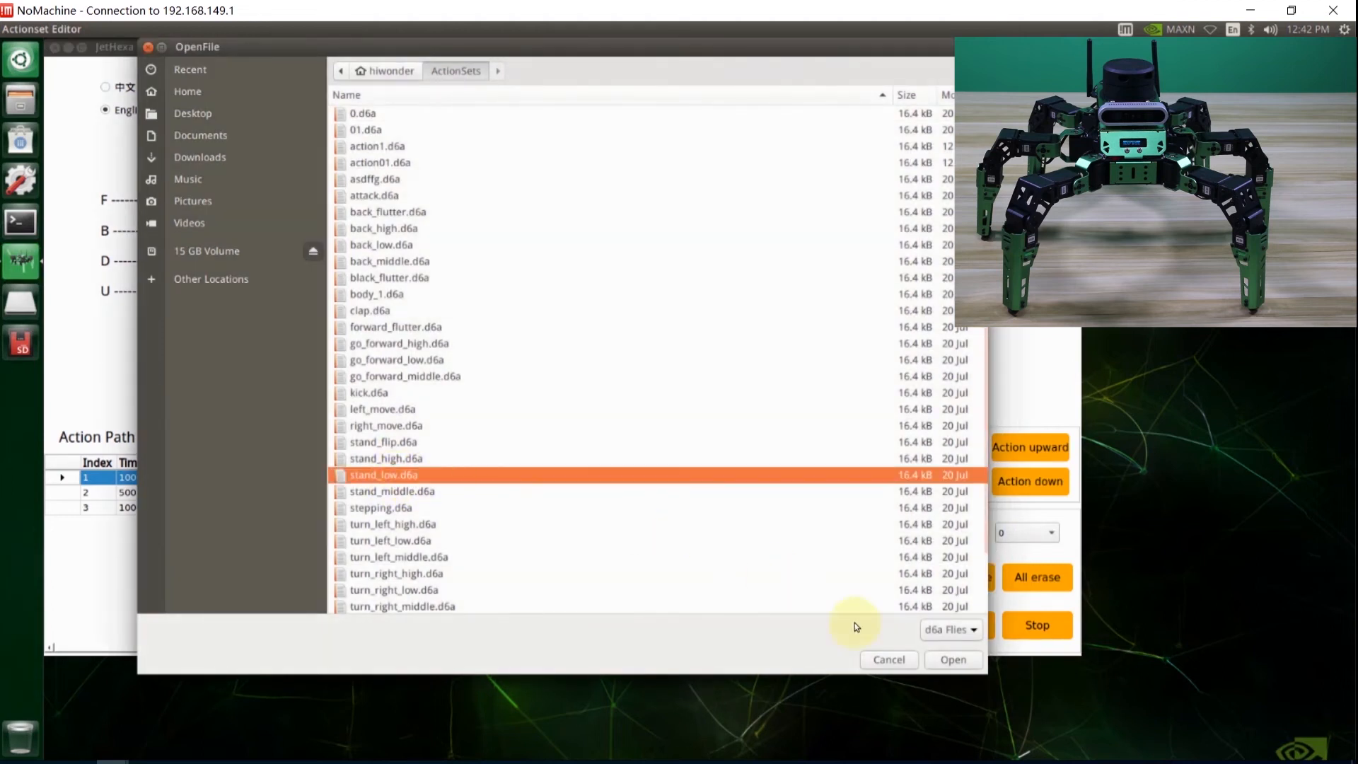
left_click(953, 660)
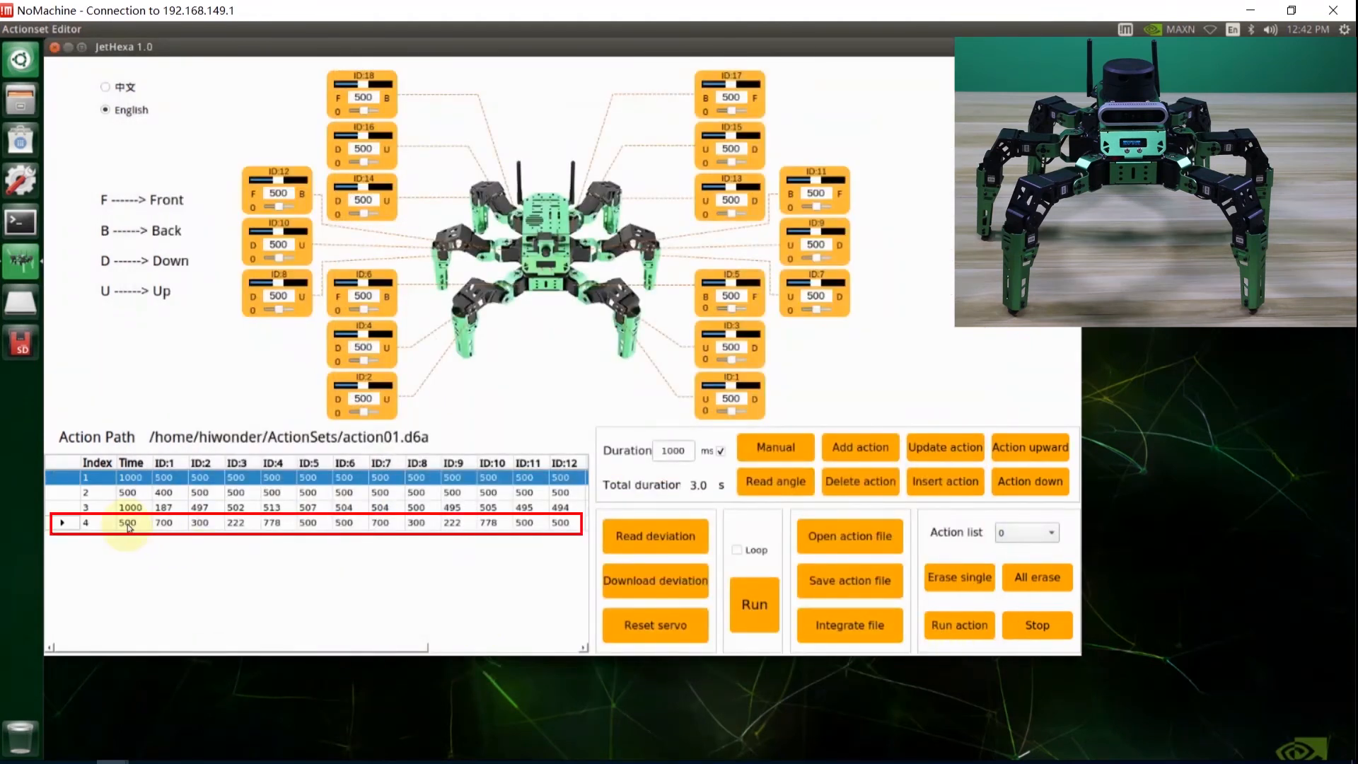
Step: Select the fourth action and run the combined action group once without looping, closing the completion message
left_click(163, 525)
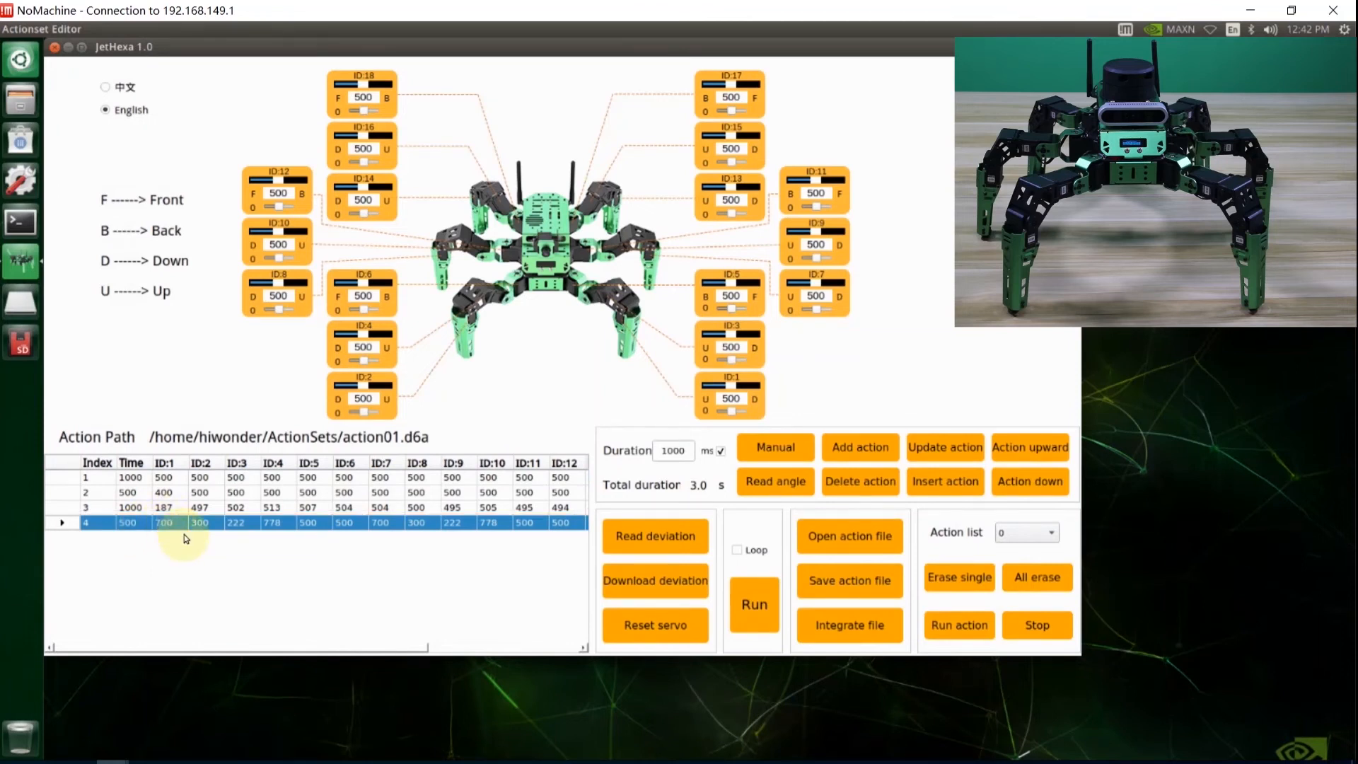
left_click(746, 607)
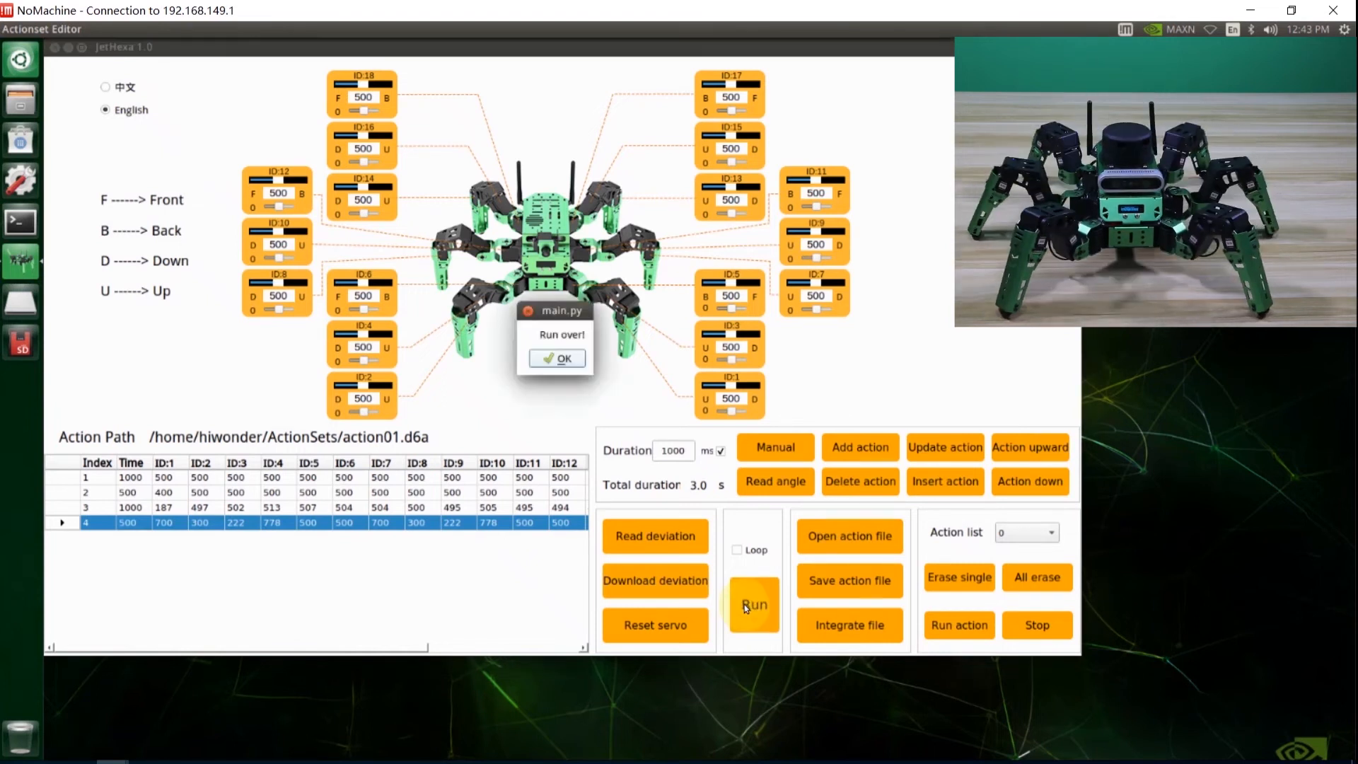
left_click(563, 359)
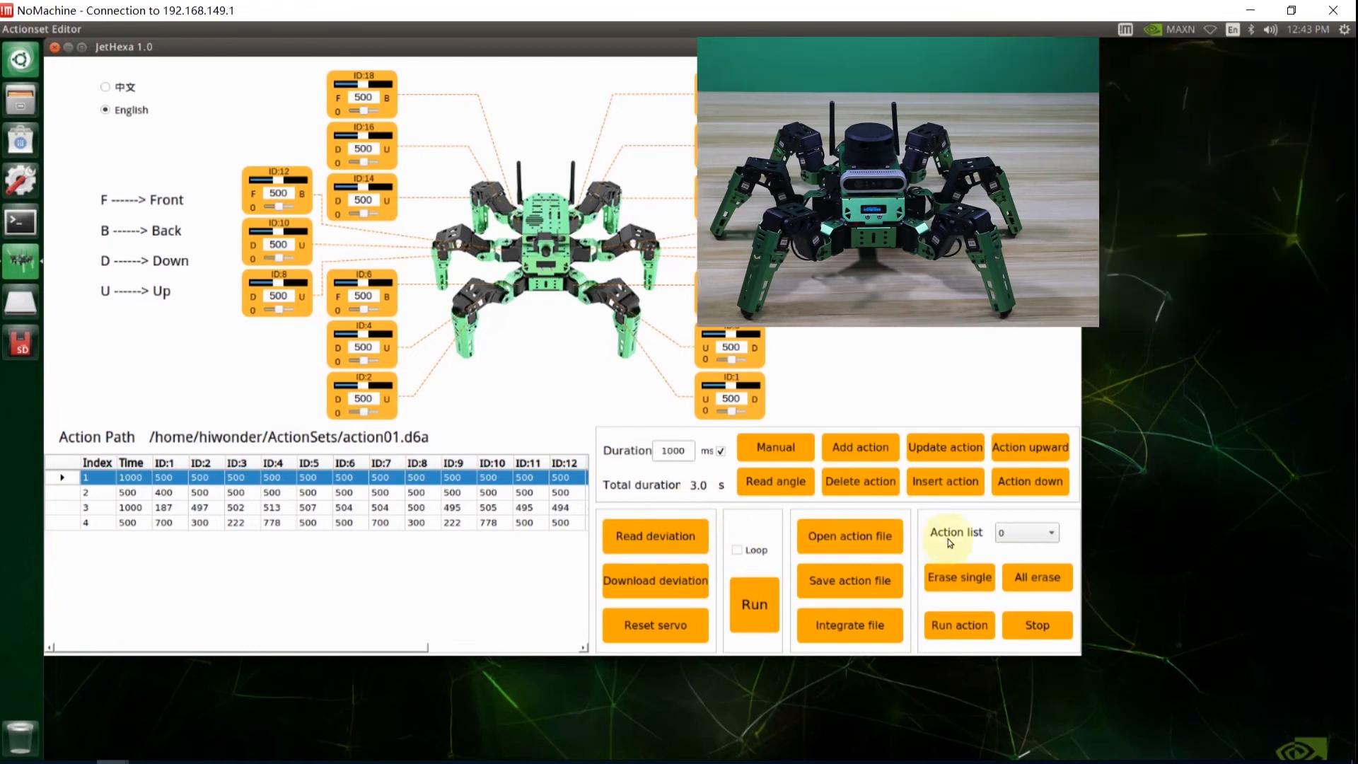
Step: Run the clap action group from the action list, and reset the servos once it has finished
left_click(1032, 534)
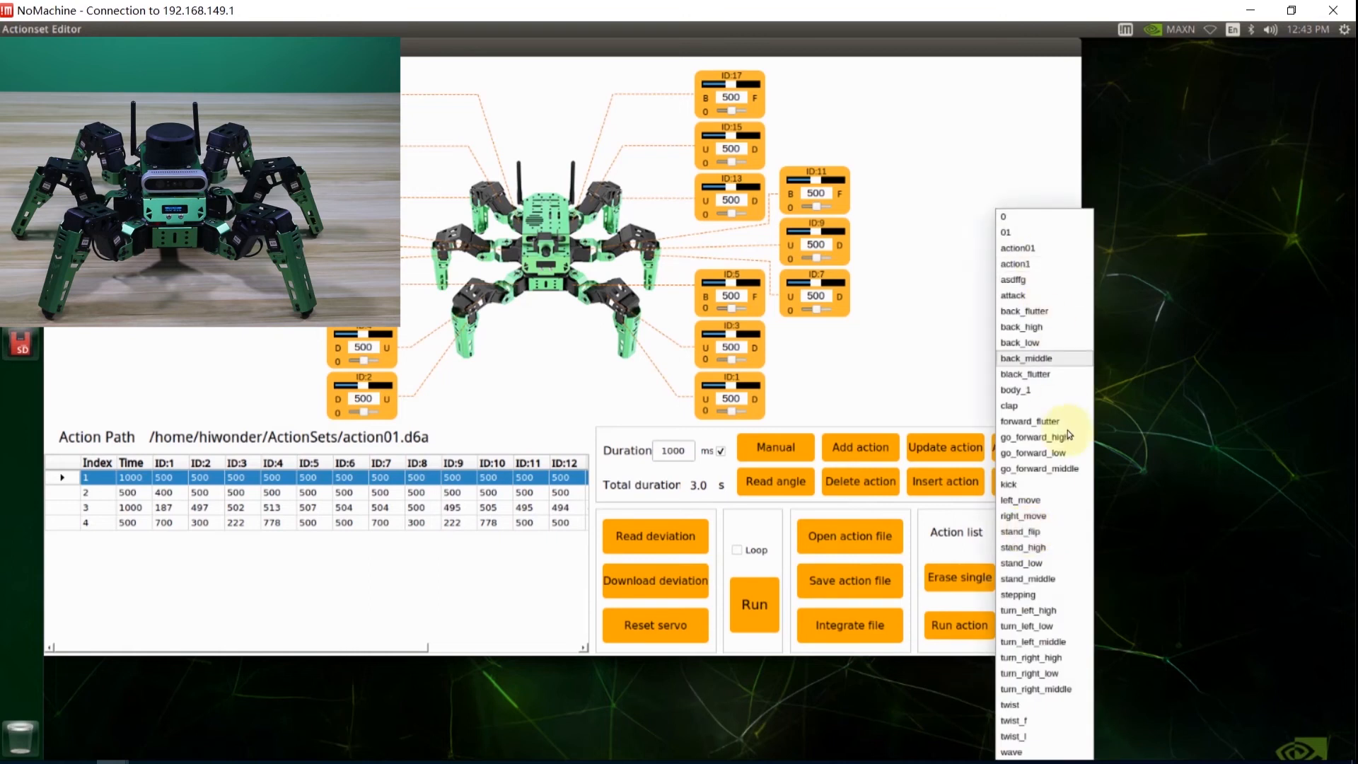
left_click(1059, 404)
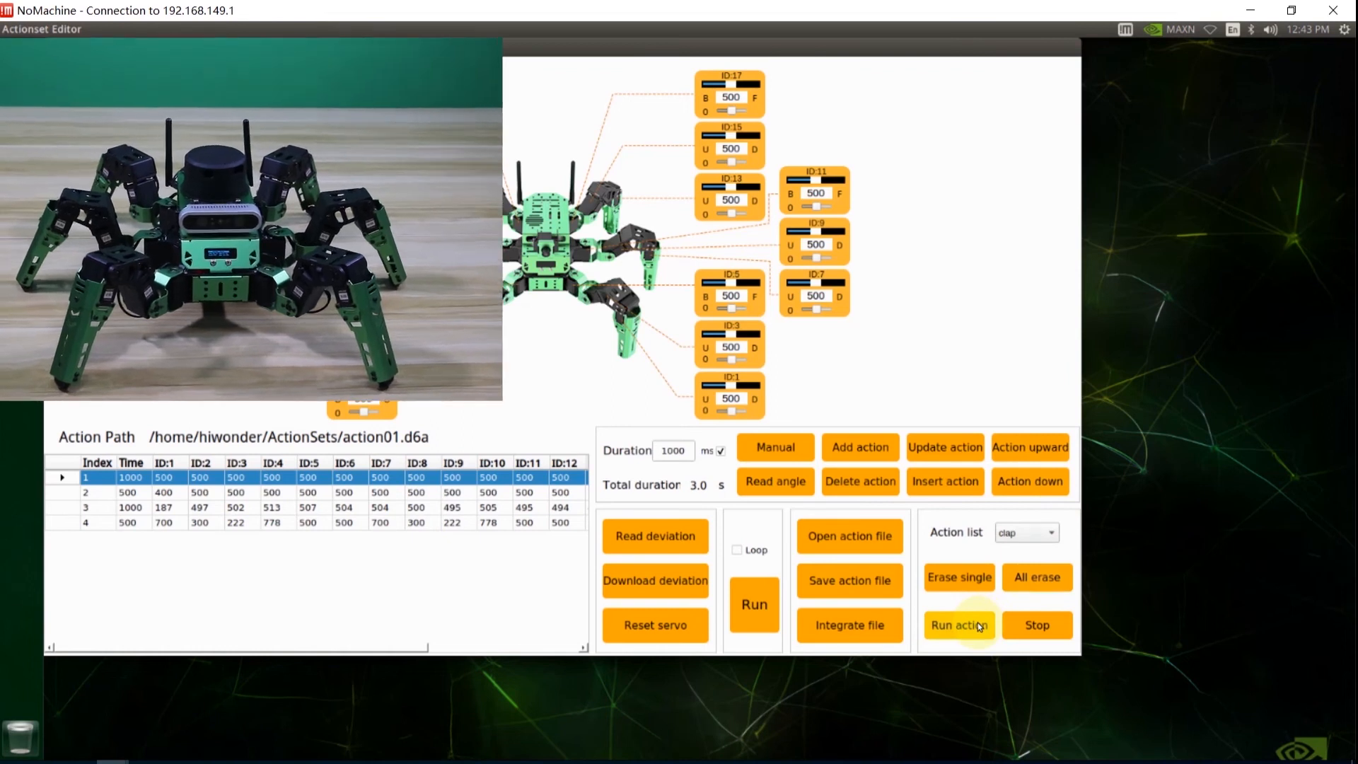
left_click(977, 626)
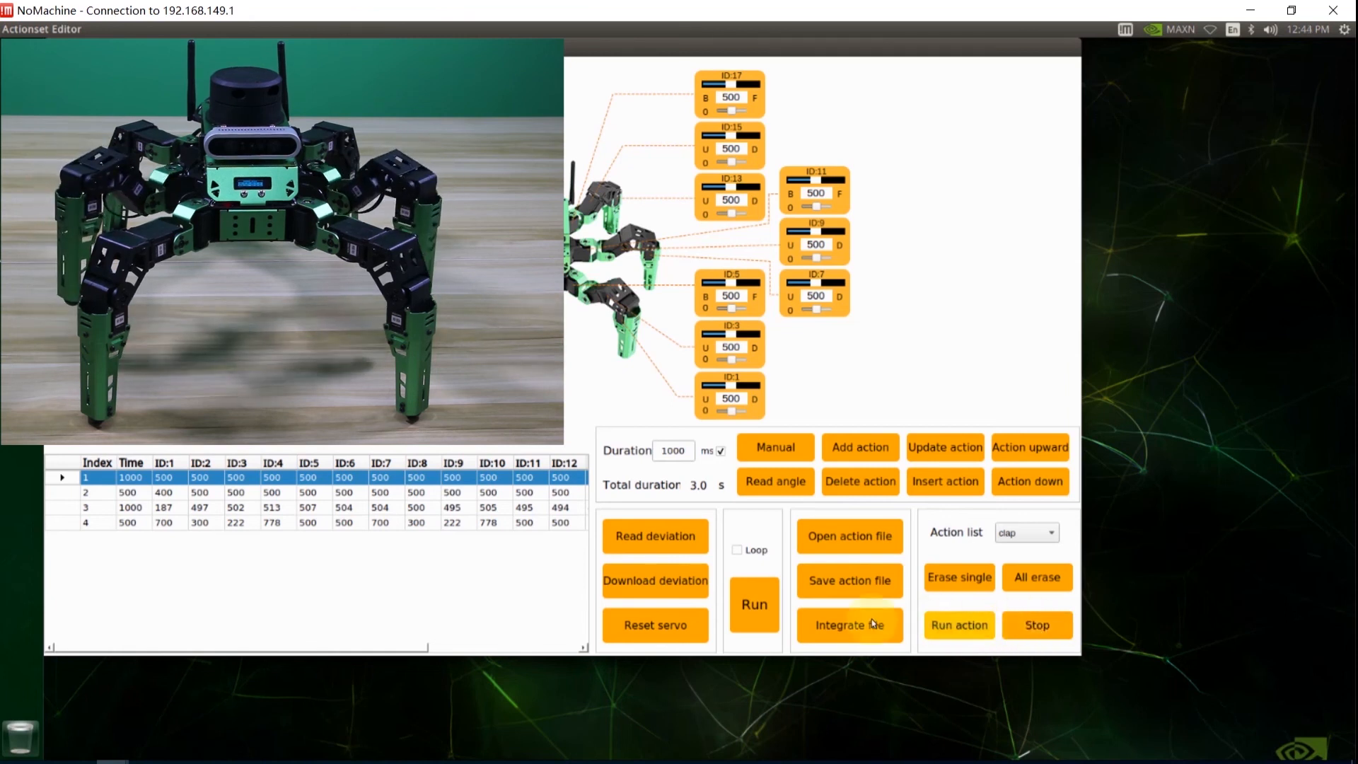
left_click(677, 625)
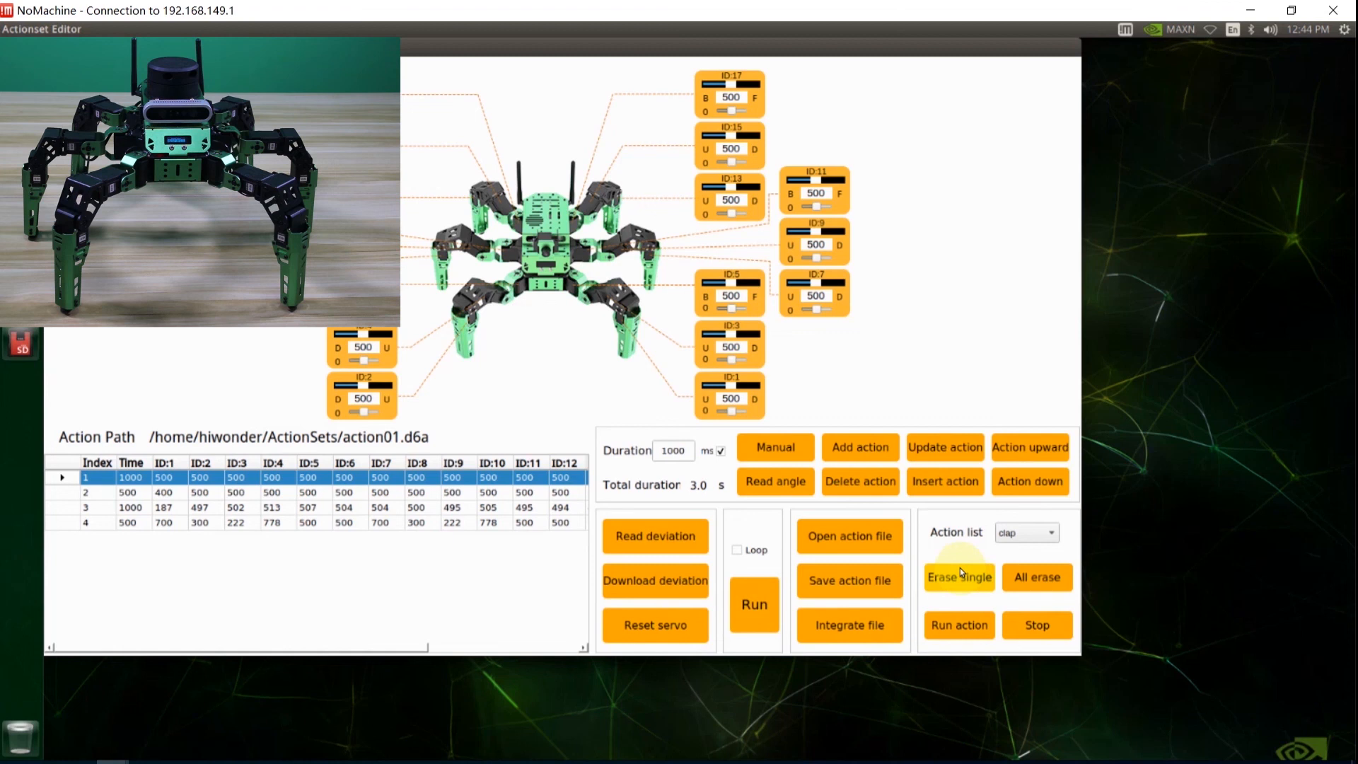
left_click(1047, 533)
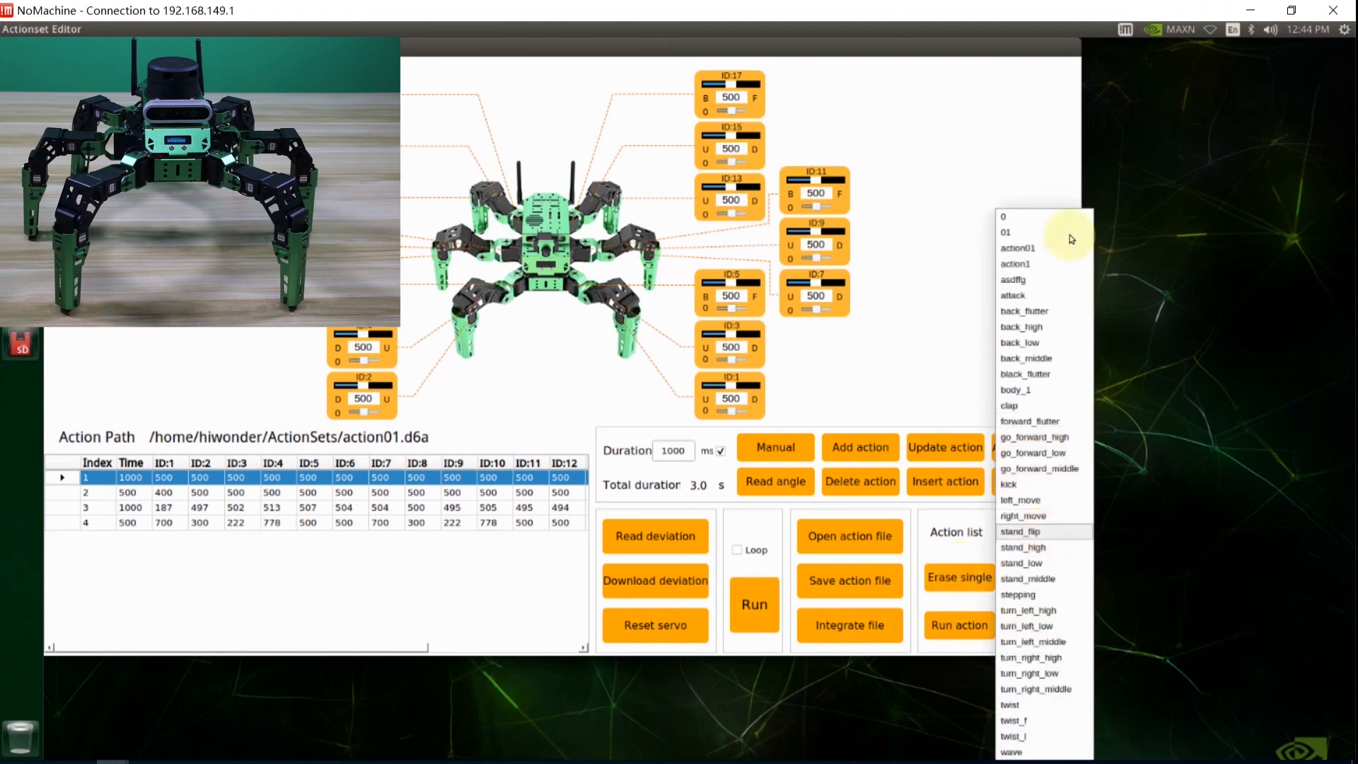
left_click(972, 547)
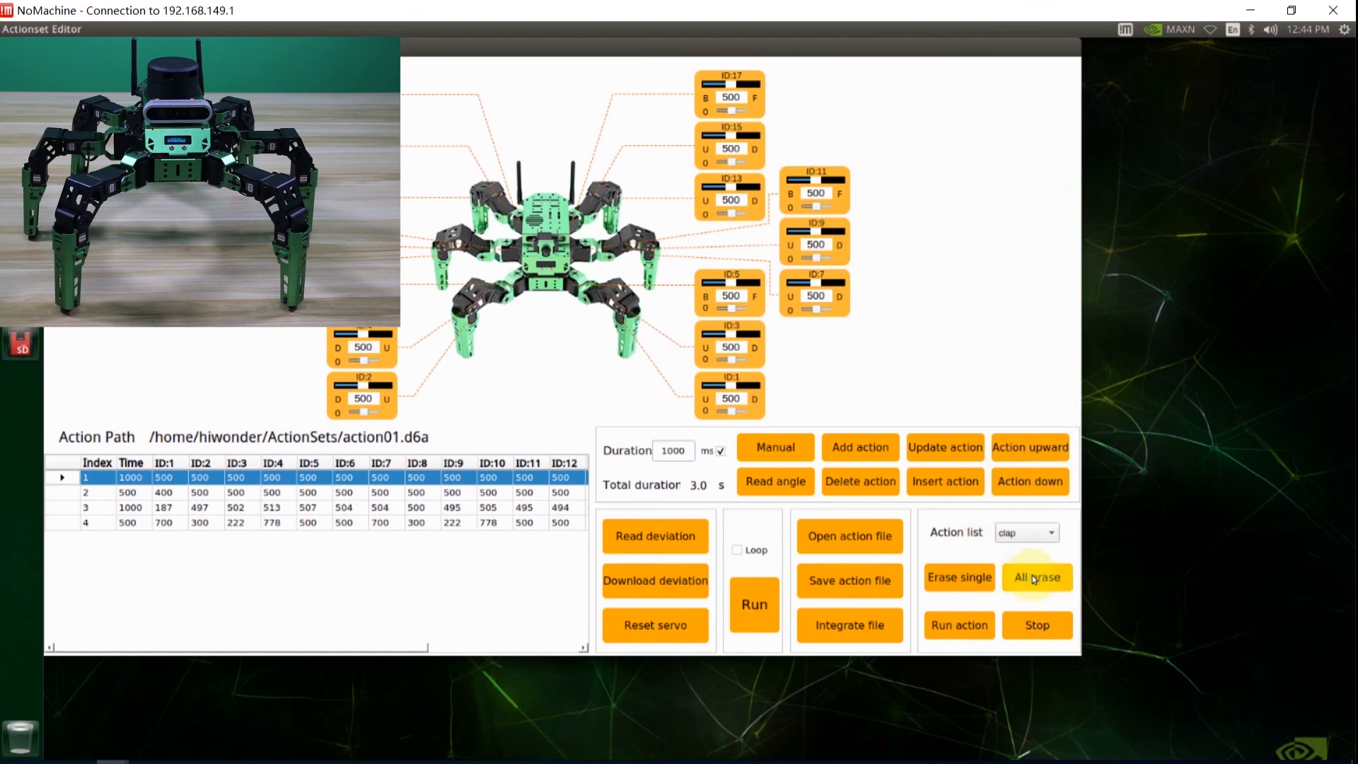